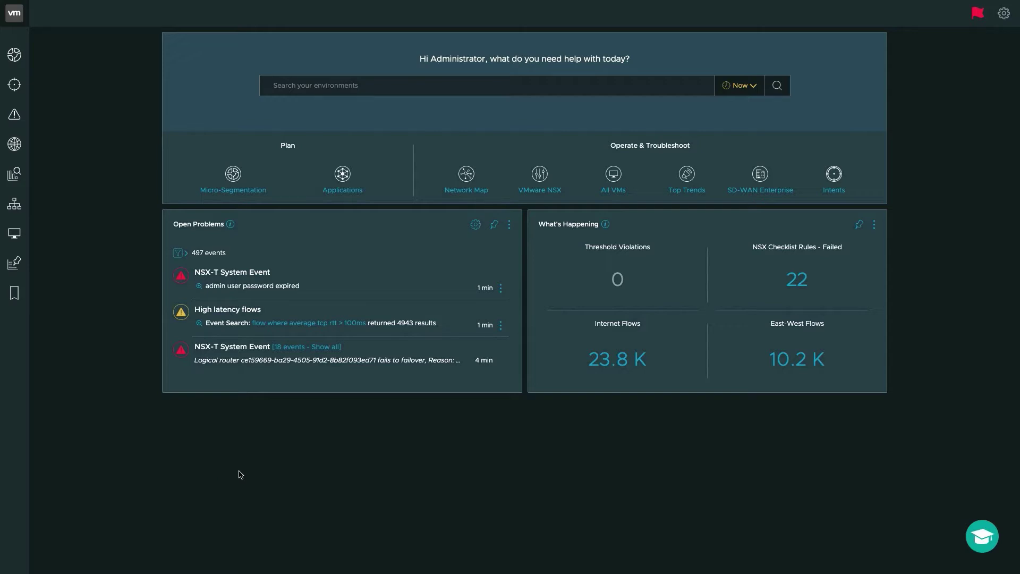
Open the SD-WAN Enterprise overview and zoom its deployments map onto North America and Europe
{"action": "left_click", "coordinate": [761, 190]}
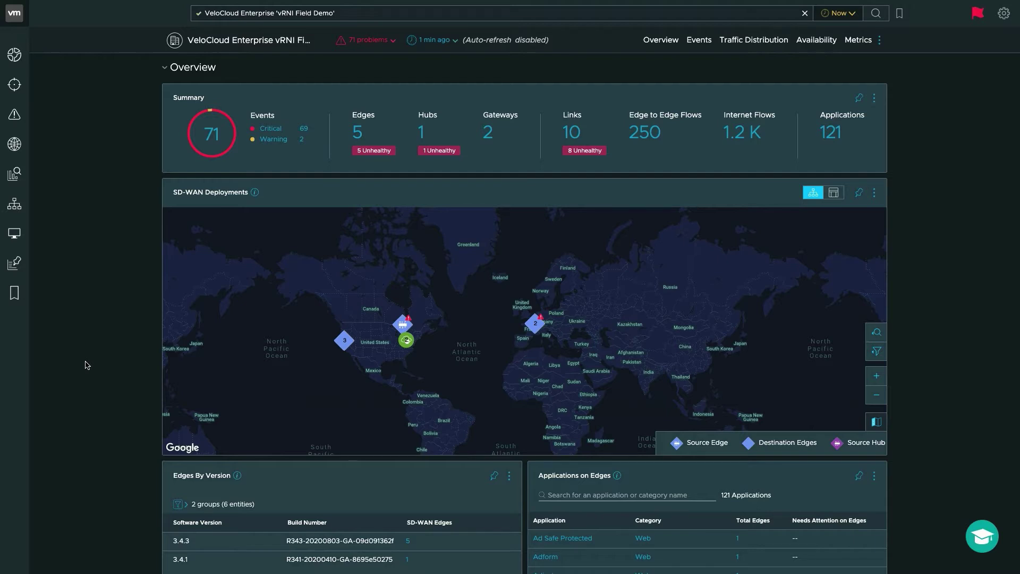
{"action": "left_click_drag", "start_coordinate": [391, 385], "coordinate": [391, 378]}
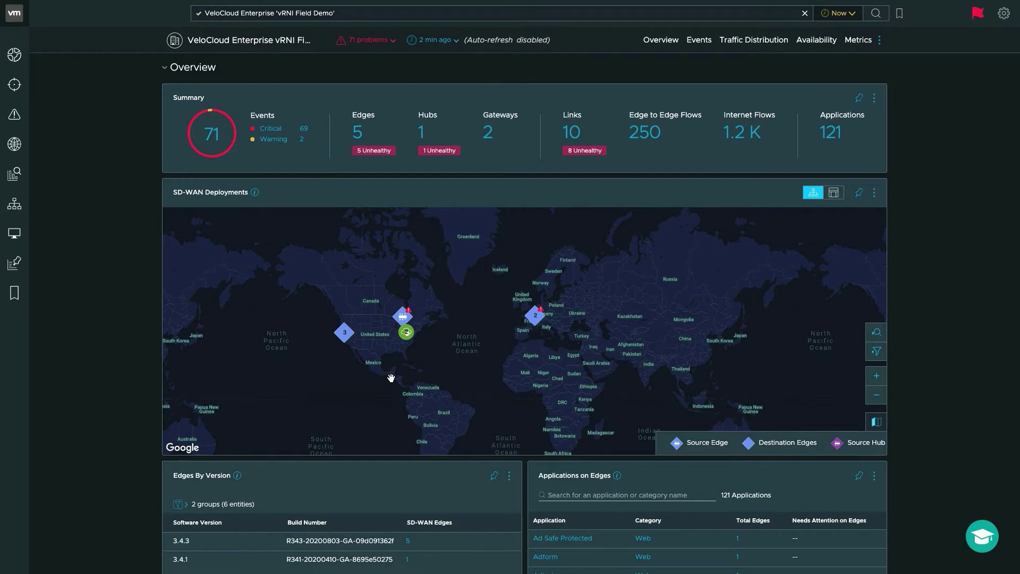
{"action": "scroll", "coordinate": [391, 378], "scroll_direction": "up", "scroll_amount": 1}
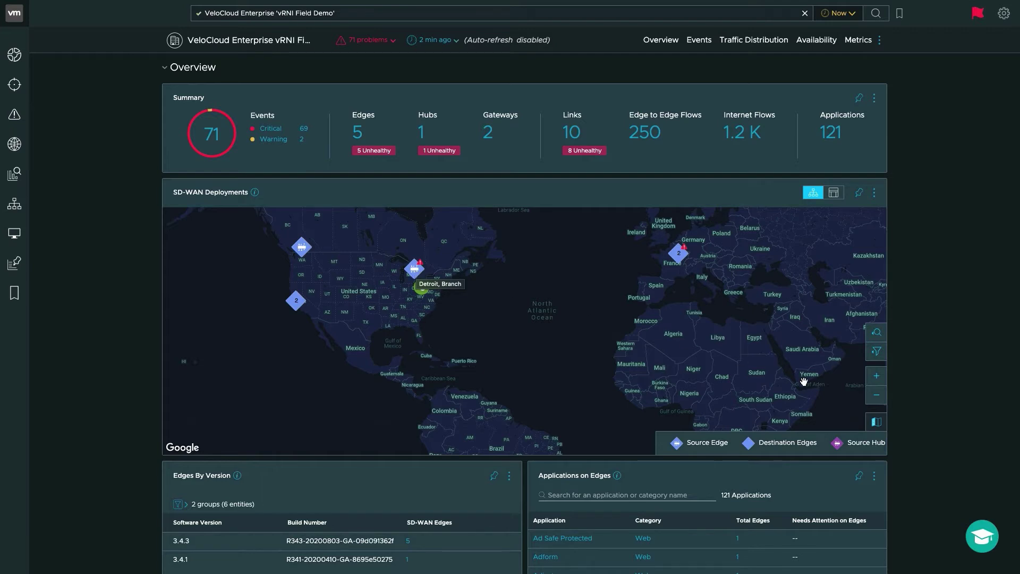
Review the Application, Category, Type and Segment / Profile map filters, leaving each at All
{"action": "left_click", "coordinate": [873, 358]}
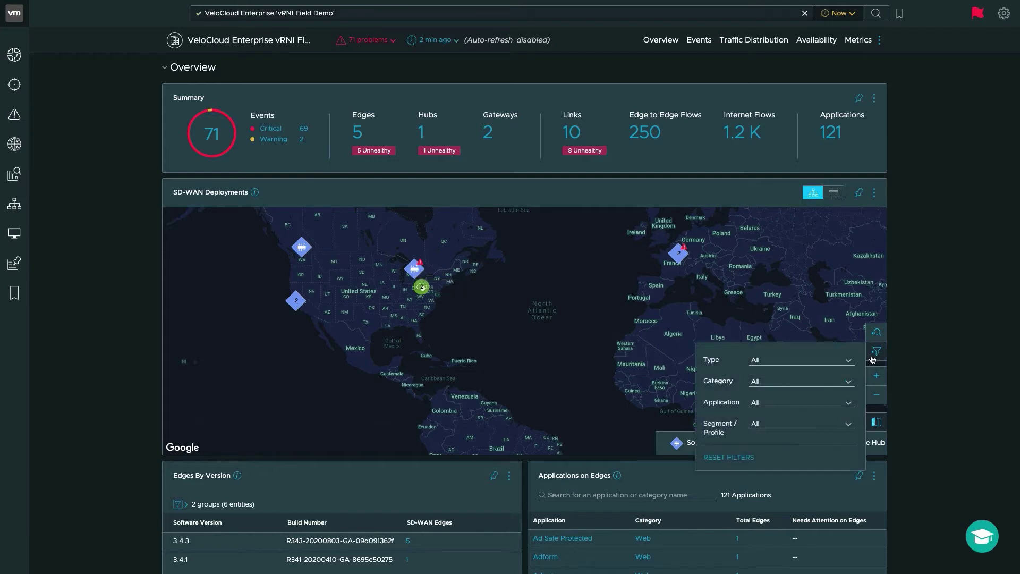
{"action": "left_click", "coordinate": [838, 405]}
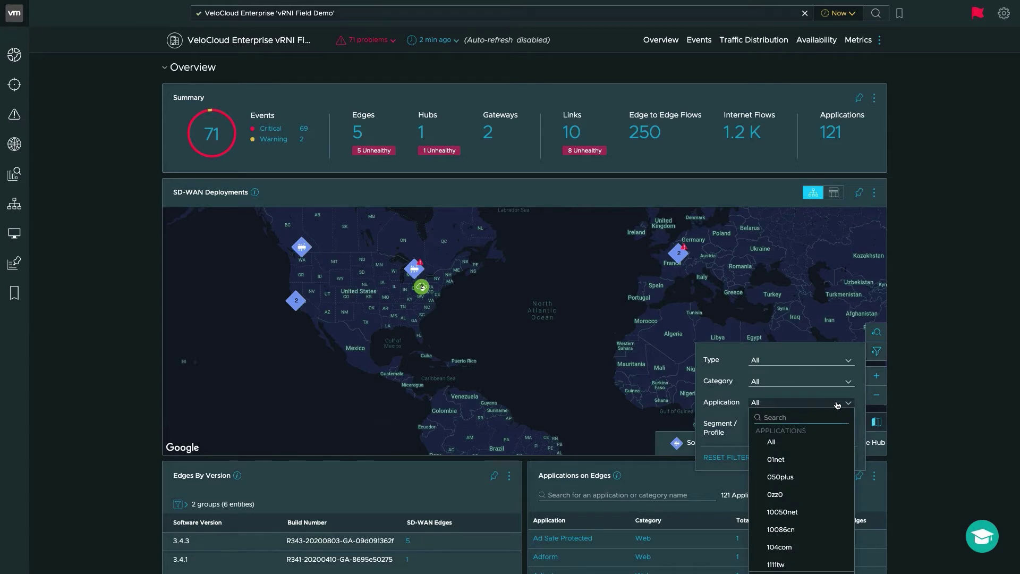
{"action": "left_click", "coordinate": [829, 383]}
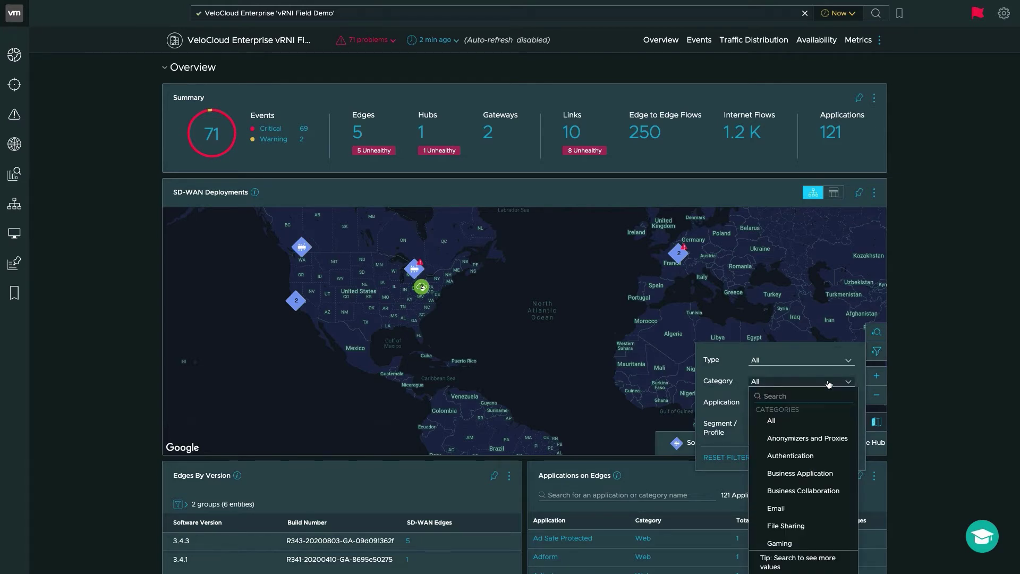
{"action": "left_click", "coordinate": [823, 361]}
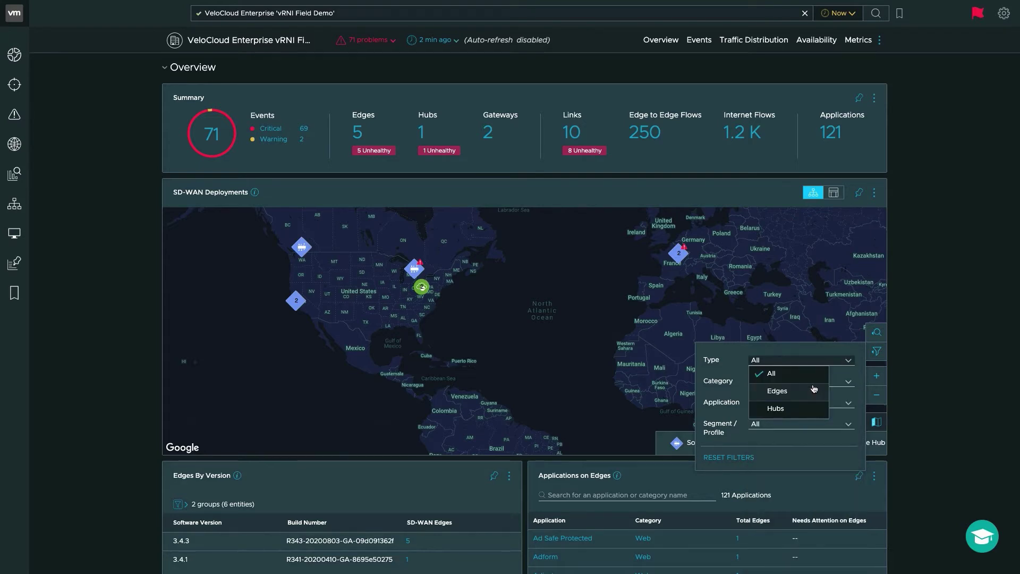
{"action": "left_click", "coordinate": [850, 428]}
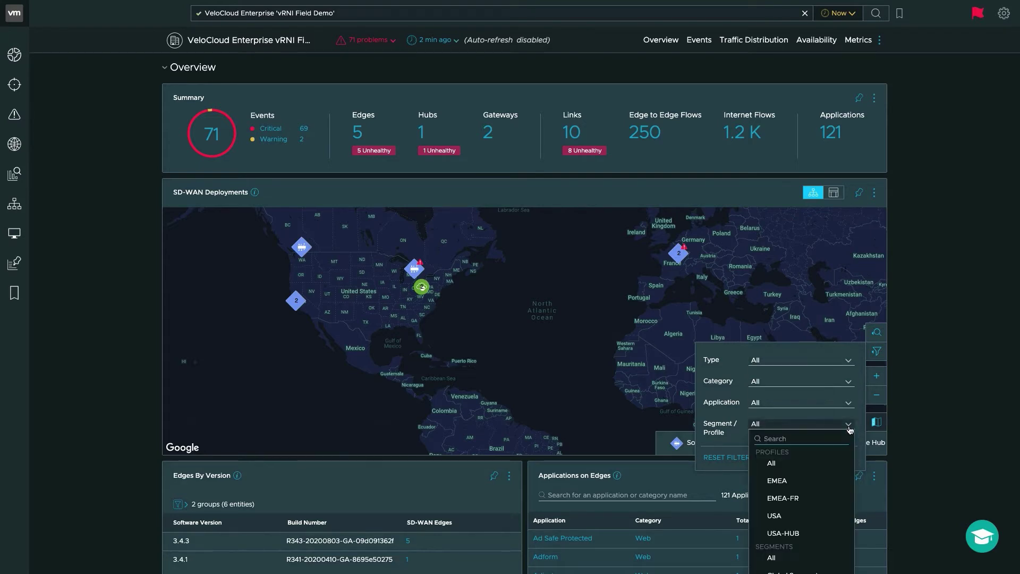
{"action": "scroll", "coordinate": [831, 466], "scroll_direction": "down", "scroll_amount": 4}
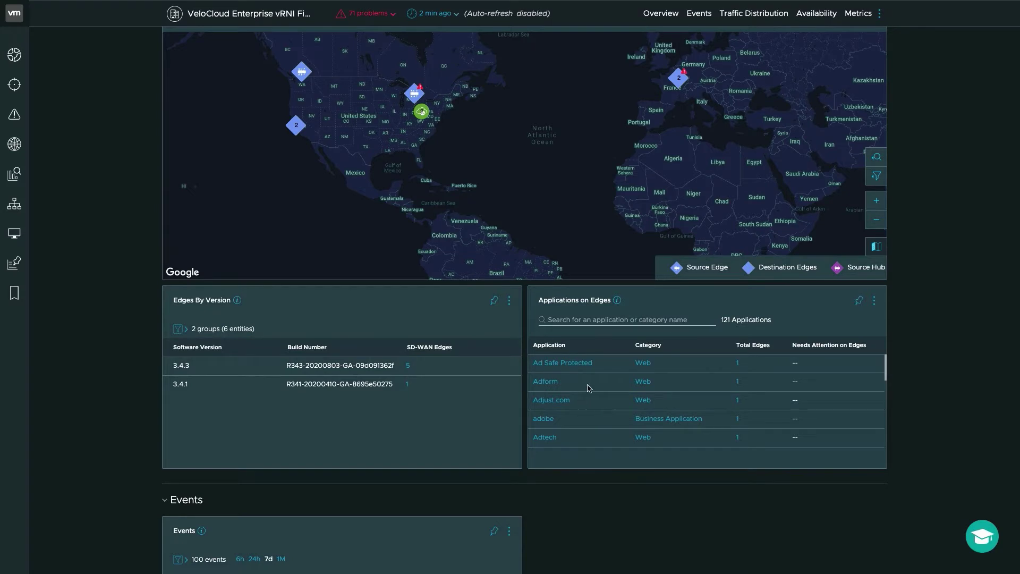
Scroll through the Applications on Edges table down to the 100-event Events panel
{"action": "scroll", "coordinate": [598, 386], "scroll_direction": "down", "scroll_amount": 1}
{"action": "scroll", "coordinate": [597, 386], "scroll_direction": "down", "scroll_amount": 4}
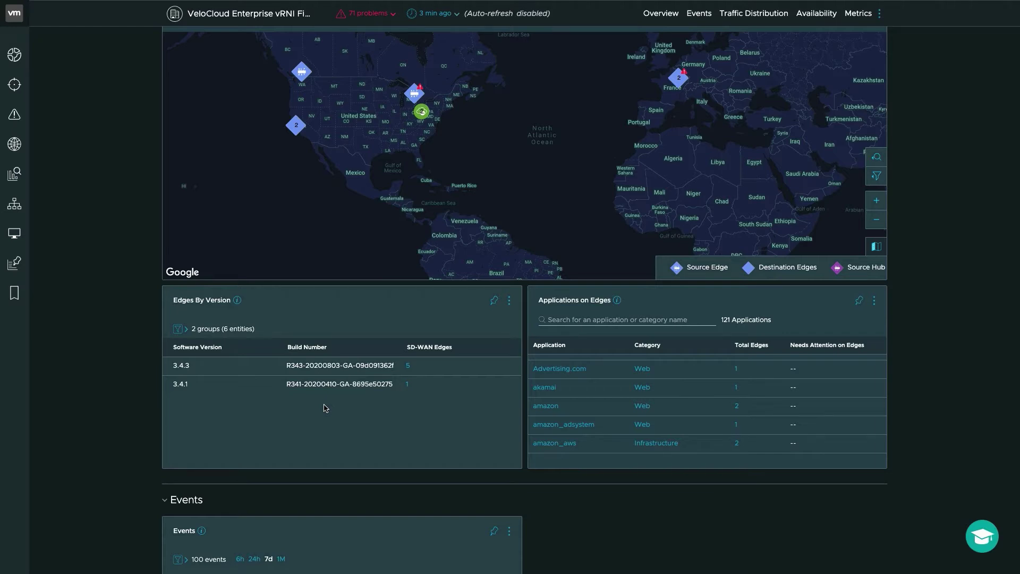
{"action": "scroll", "coordinate": [133, 398], "scroll_direction": "down", "scroll_amount": 5}
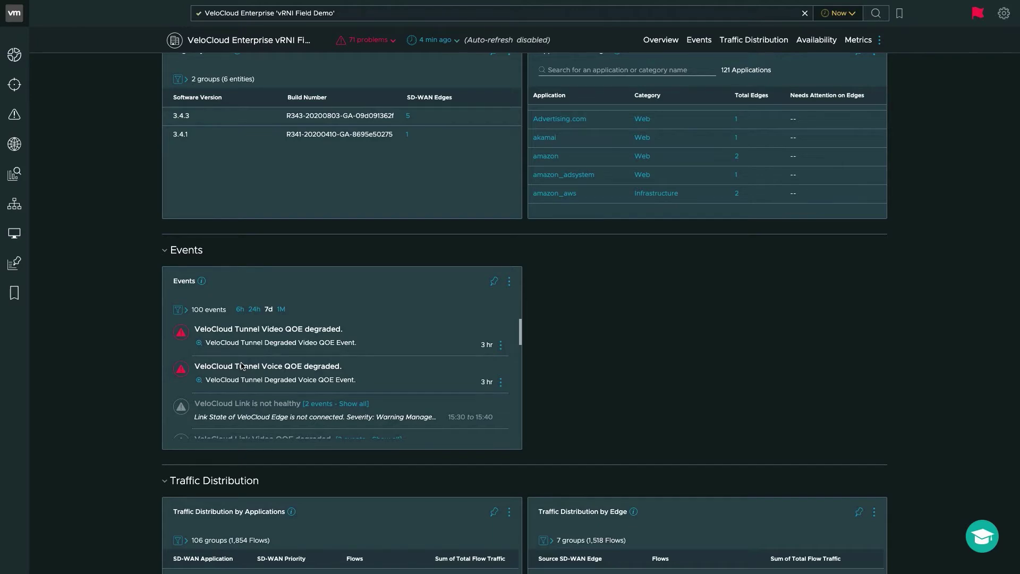
Inspect the VeloCloud Tunnel Video QOE degraded event and cancel archiving it
{"action": "left_click", "coordinate": [200, 344]}
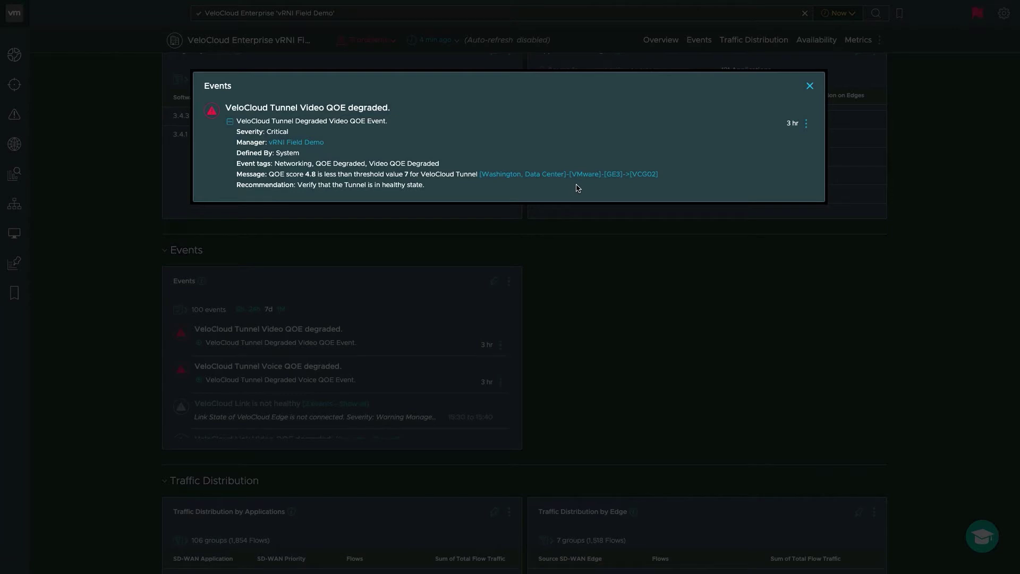
{"action": "left_click", "coordinate": [807, 125]}
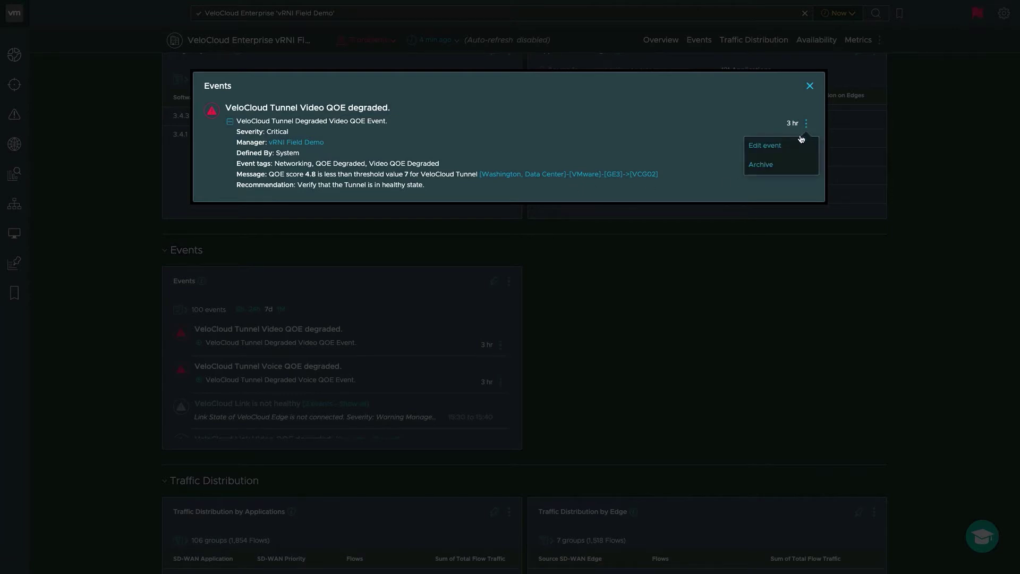
{"action": "left_click", "coordinate": [772, 166]}
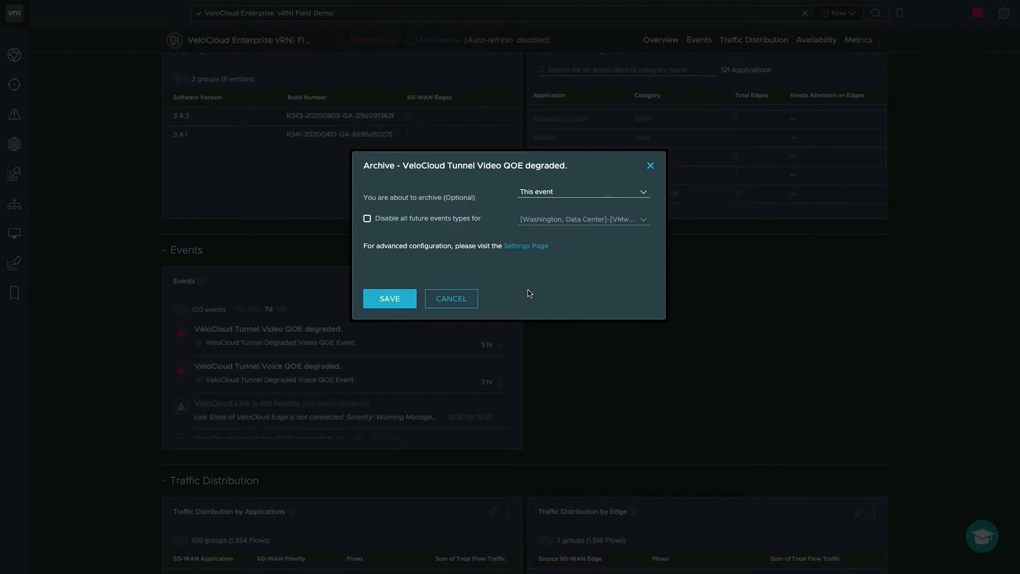
{"action": "left_click", "coordinate": [447, 298]}
{"action": "scroll", "coordinate": [124, 381], "scroll_direction": "down", "scroll_amount": 8}
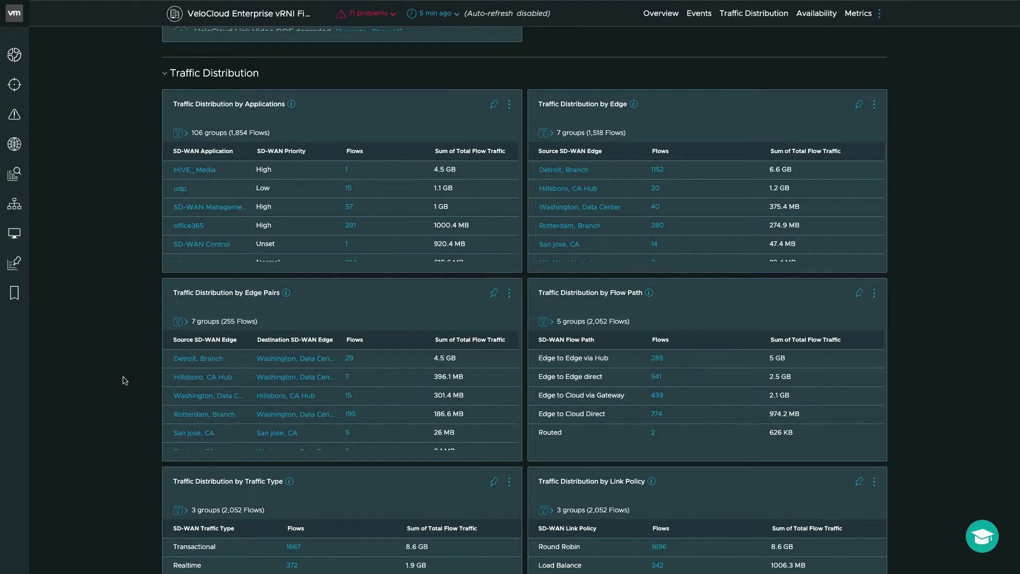
Look over the Traffic Distribution breakdowns, led by HIVE_Media, then reach Availability
{"action": "scroll", "coordinate": [124, 380], "scroll_direction": "down", "scroll_amount": 4}
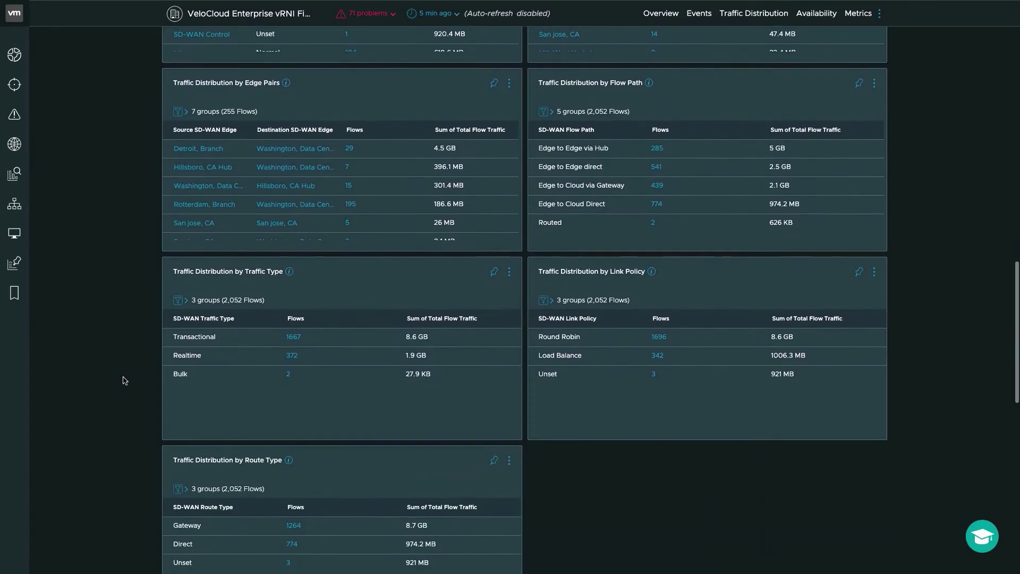
{"action": "scroll", "coordinate": [123, 381], "scroll_direction": "up", "scroll_amount": 3}
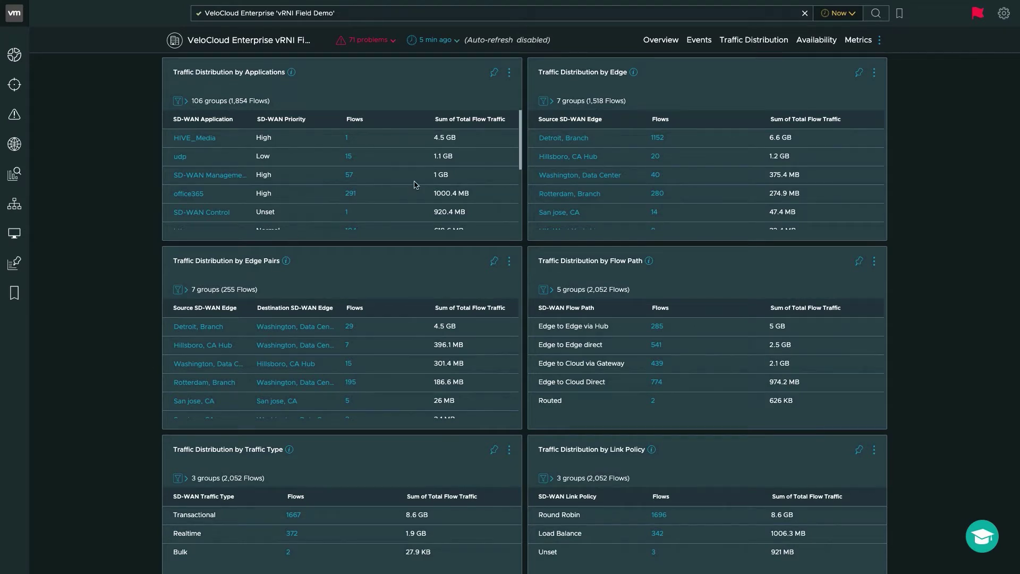
{"action": "scroll", "coordinate": [118, 309], "scroll_direction": "down", "scroll_amount": 10}
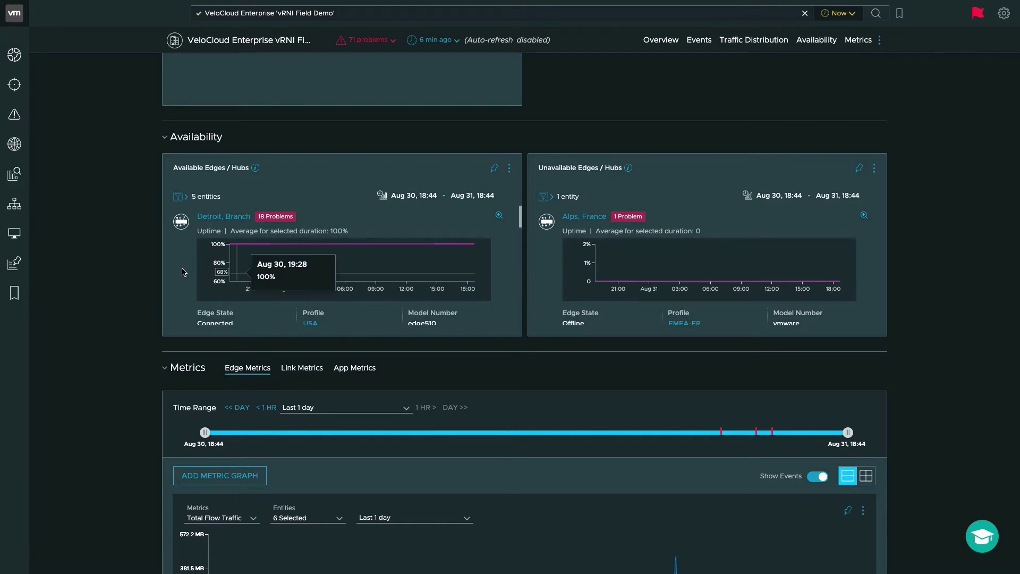
Check the Washington edge's uptime, then reach the Total Flow Traffic chart for 6 edges
{"action": "scroll", "coordinate": [185, 272], "scroll_direction": "down", "scroll_amount": 2}
{"action": "scroll", "coordinate": [185, 272], "scroll_direction": "down", "scroll_amount": 3}
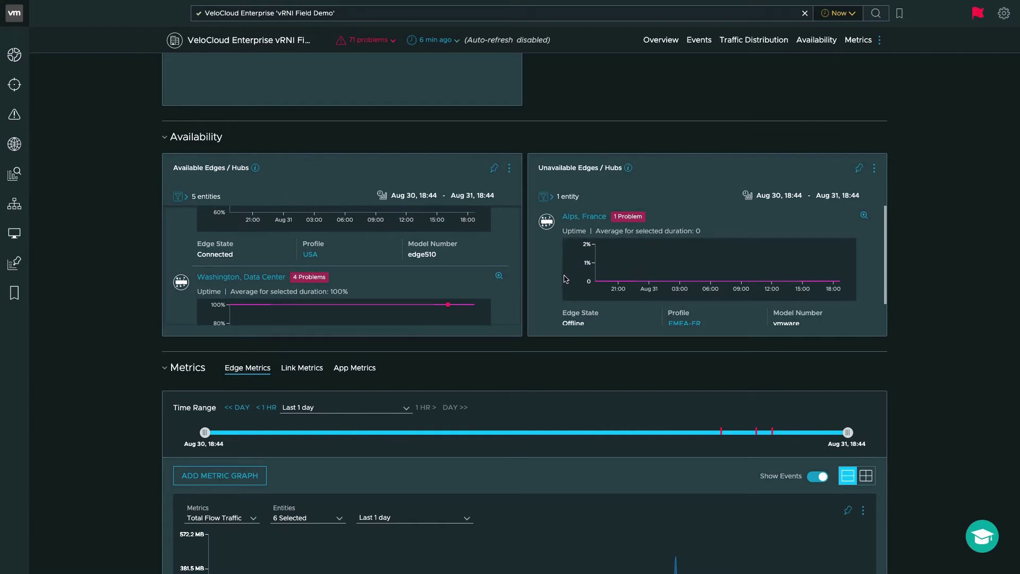
{"action": "mouse_move", "coordinate": [464, 308]}
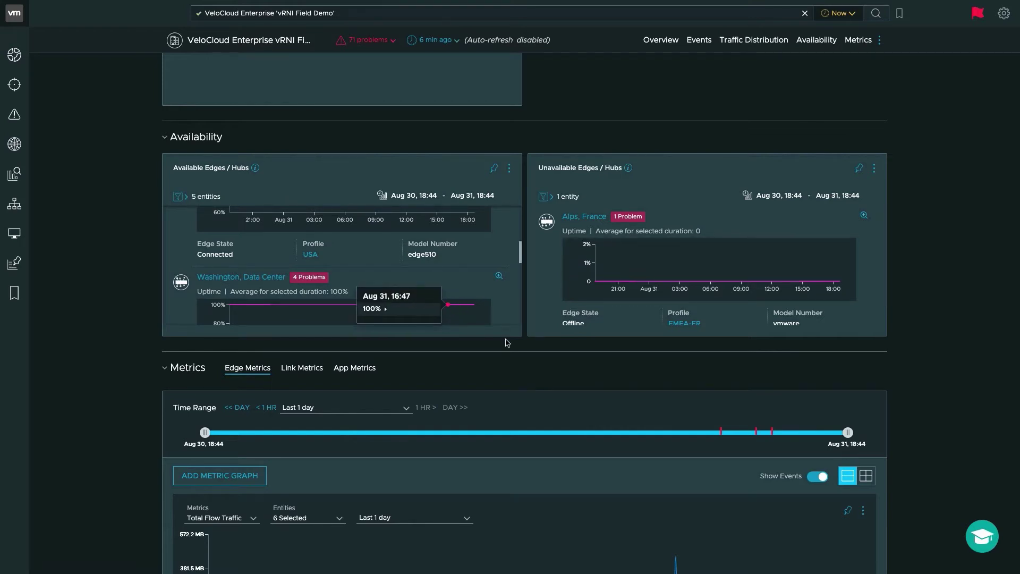
{"action": "scroll", "coordinate": [541, 376], "scroll_direction": "down", "scroll_amount": 3}
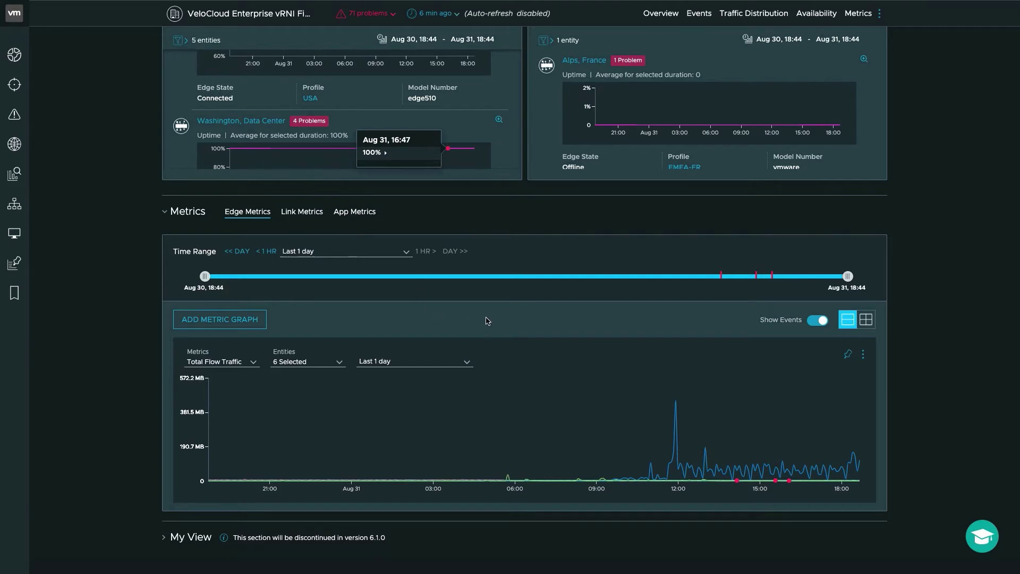
Review the graph's metric and entity choices, then set a custom range Aug 30, 18:44 – Aug 31, 18:44
{"action": "mouse_move", "coordinate": [675, 436]}
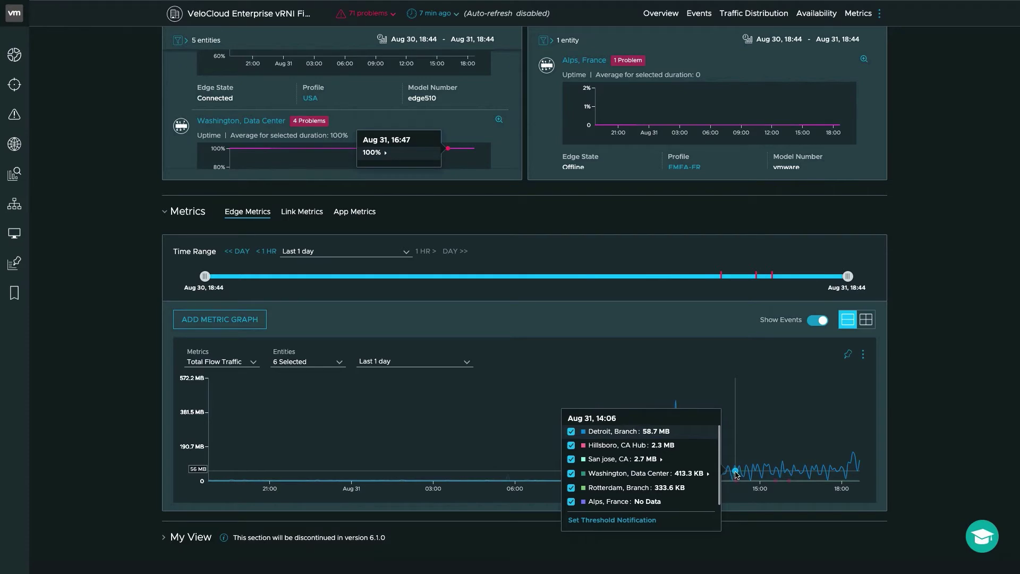
{"action": "left_click", "coordinate": [247, 367]}
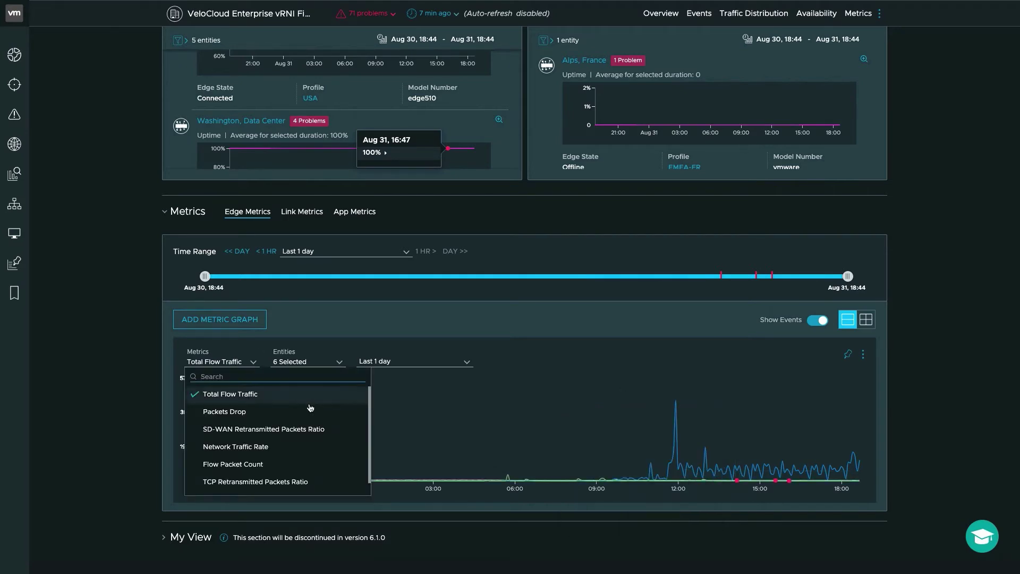
{"action": "scroll", "coordinate": [310, 408], "scroll_direction": "down", "scroll_amount": 1}
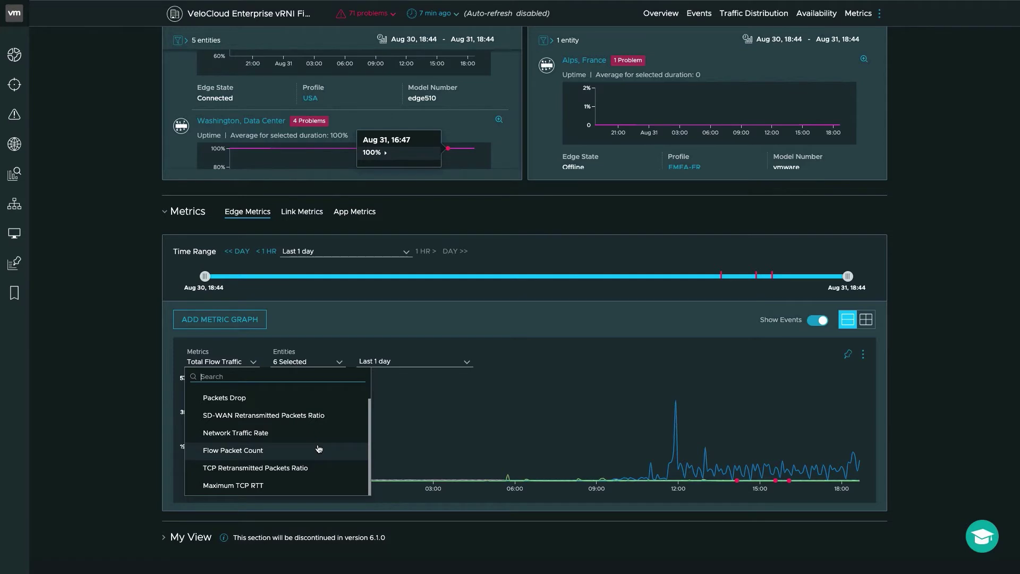
{"action": "left_click", "coordinate": [308, 362]}
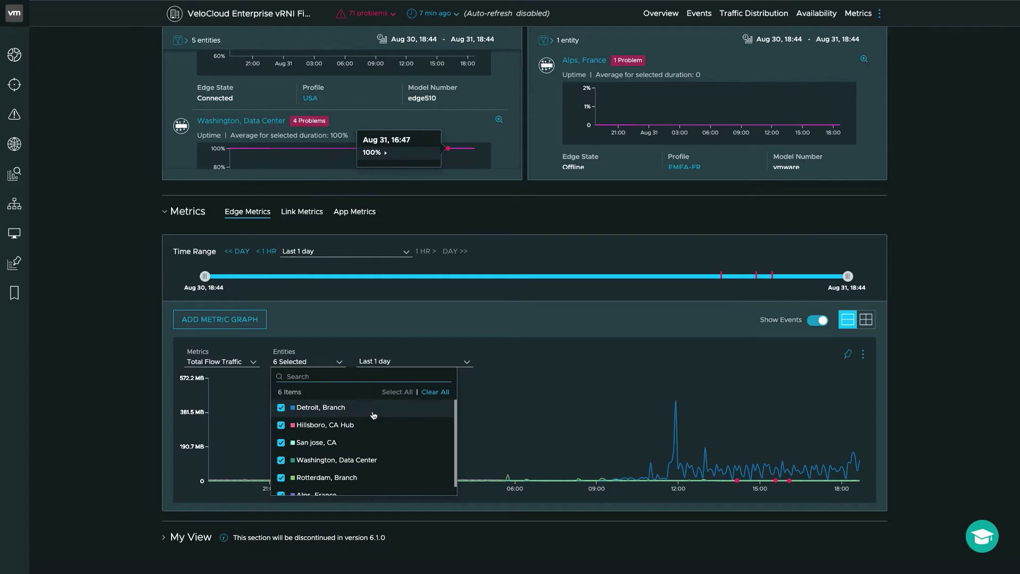
{"action": "left_click", "coordinate": [394, 366]}
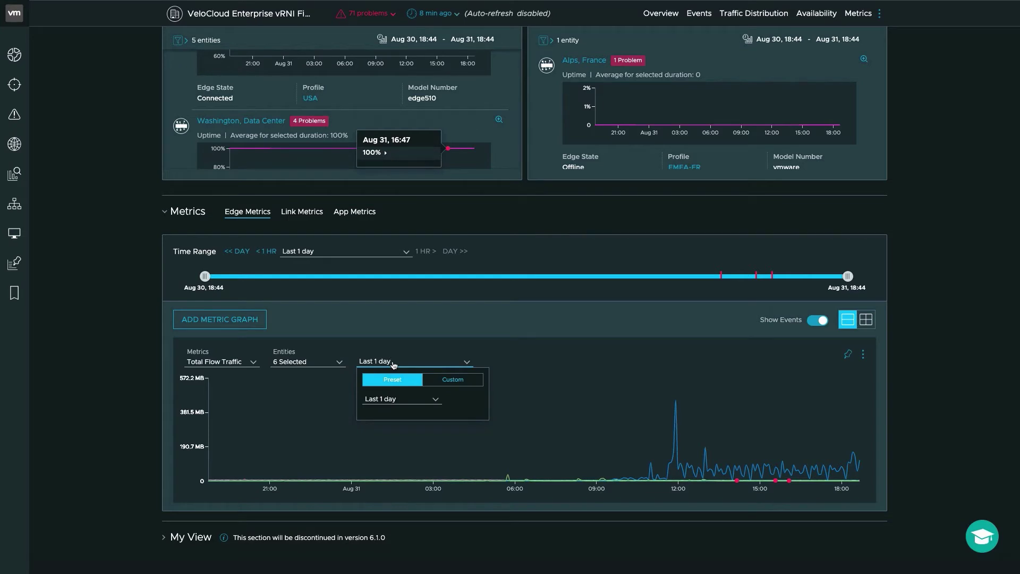
{"action": "left_click", "coordinate": [436, 387]}
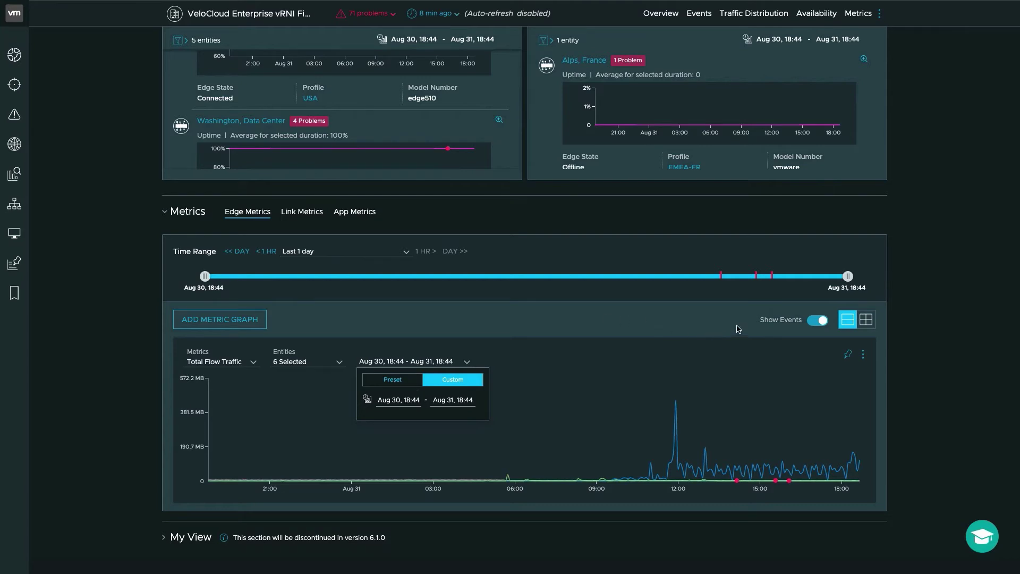
In grid layout, add an SD-WAN Retransmitted Packets Ratio graph and zoom into its evening spikes
{"action": "left_click", "coordinate": [866, 321]}
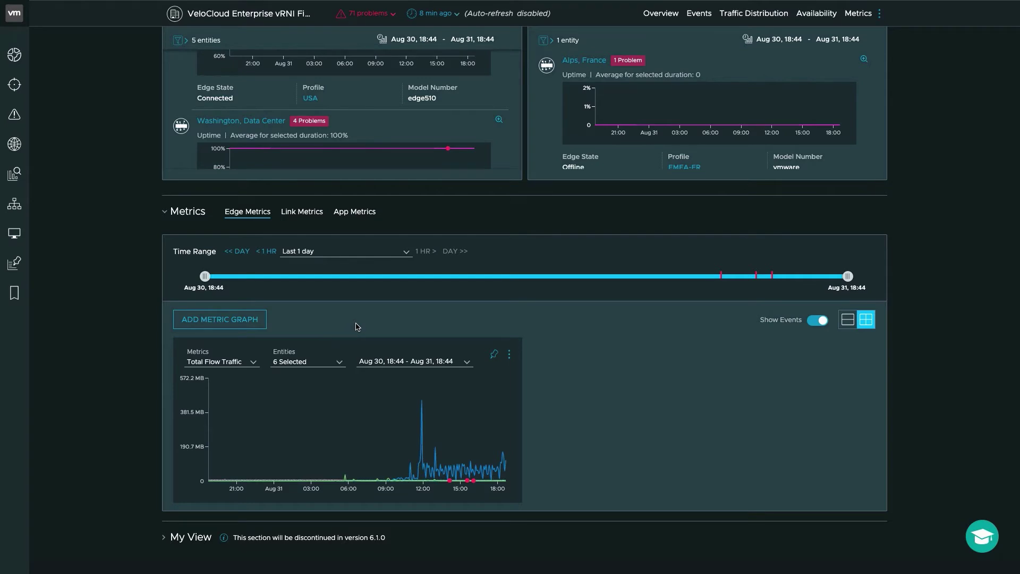
{"action": "left_click", "coordinate": [201, 322]}
{"action": "left_click", "coordinate": [228, 363]}
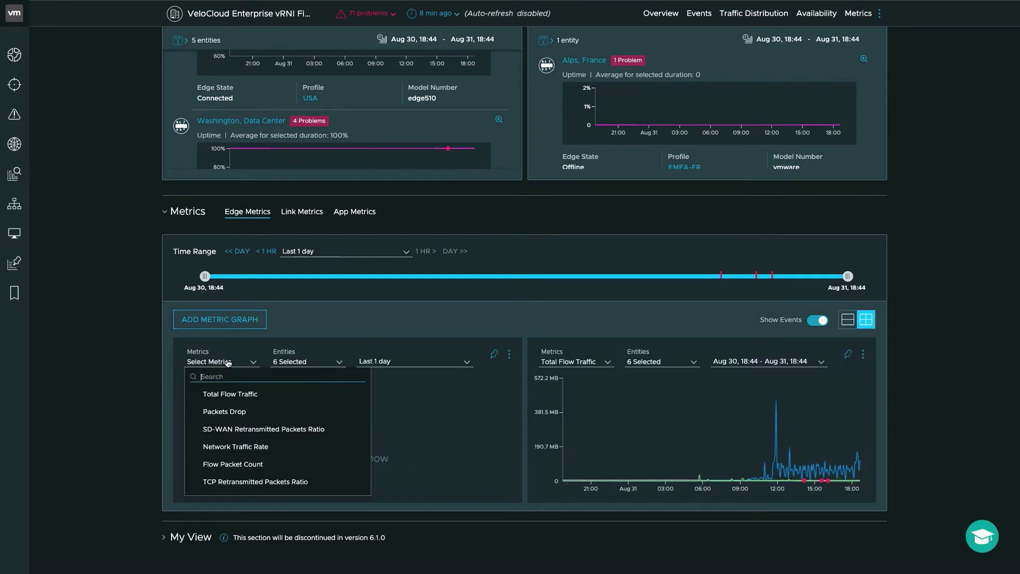
{"action": "left_click", "coordinate": [251, 430]}
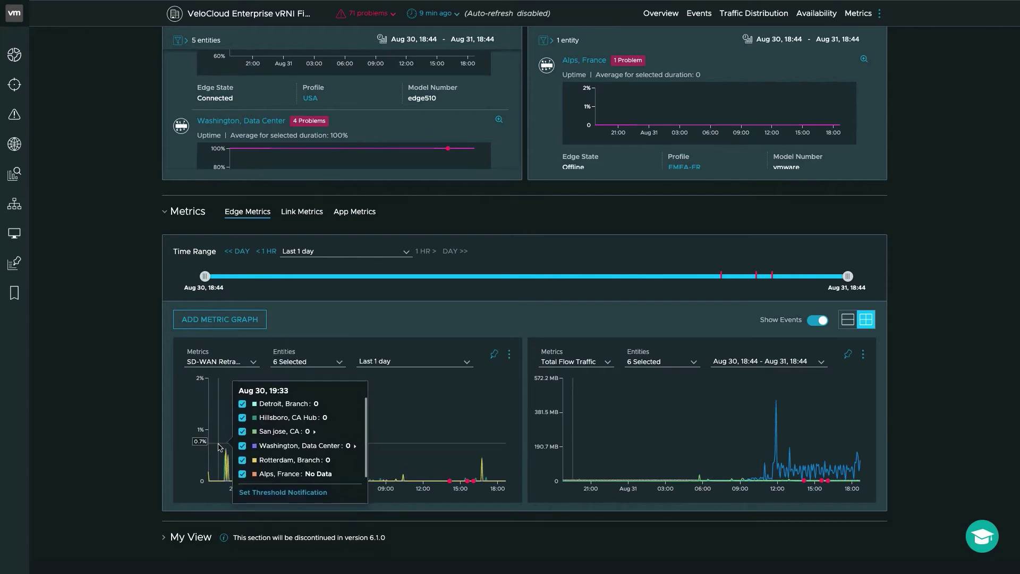
{"action": "left_click_drag", "start_coordinate": [219, 448], "coordinate": [282, 450]}
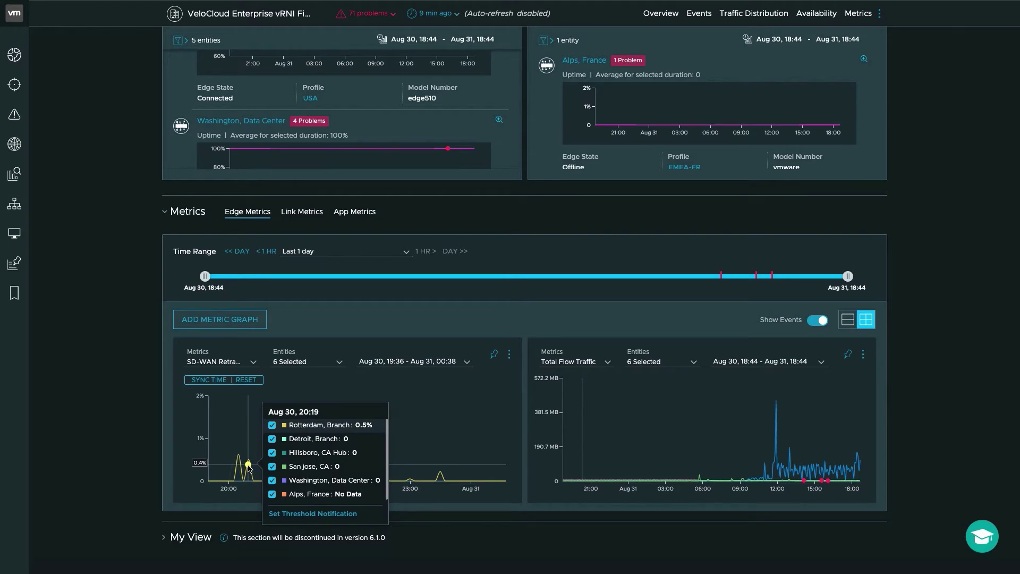
{"action": "left_click", "coordinate": [246, 379]}
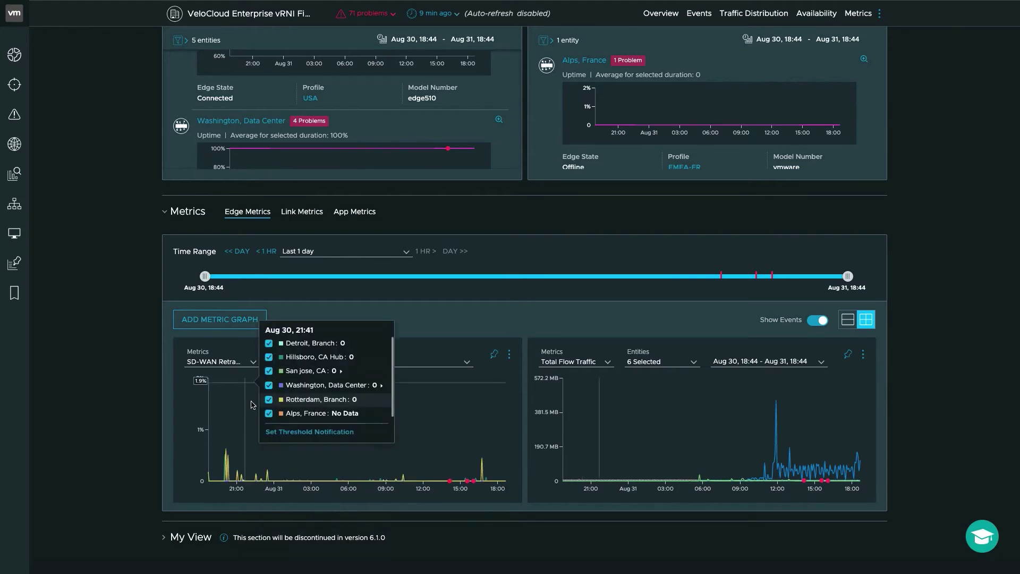
Show Link Metrics for the previous day, then open View Details for the 3 critical events
{"action": "left_click", "coordinate": [301, 213]}
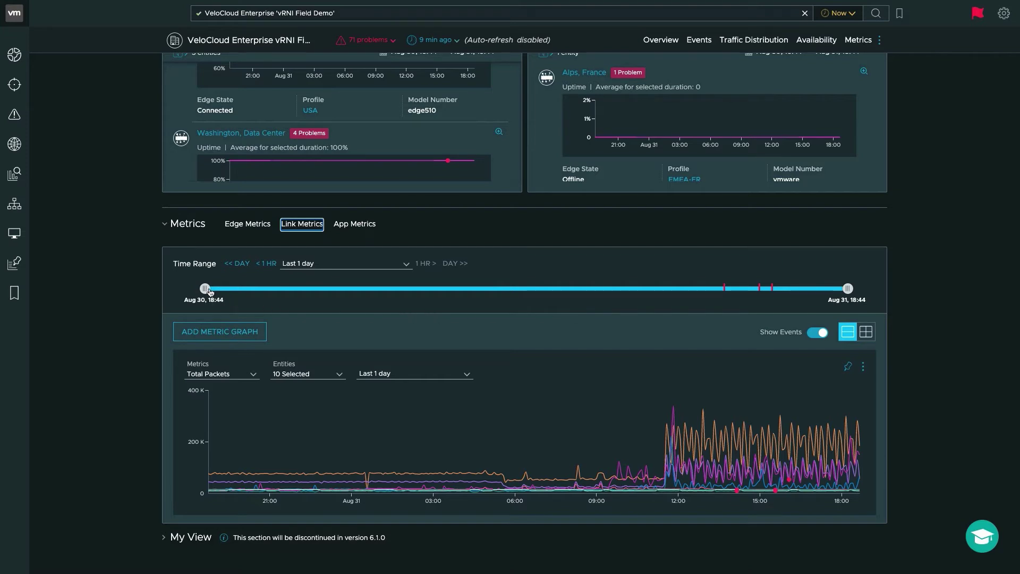
{"action": "left_click_drag", "start_coordinate": [205, 289], "coordinate": [225, 292]}
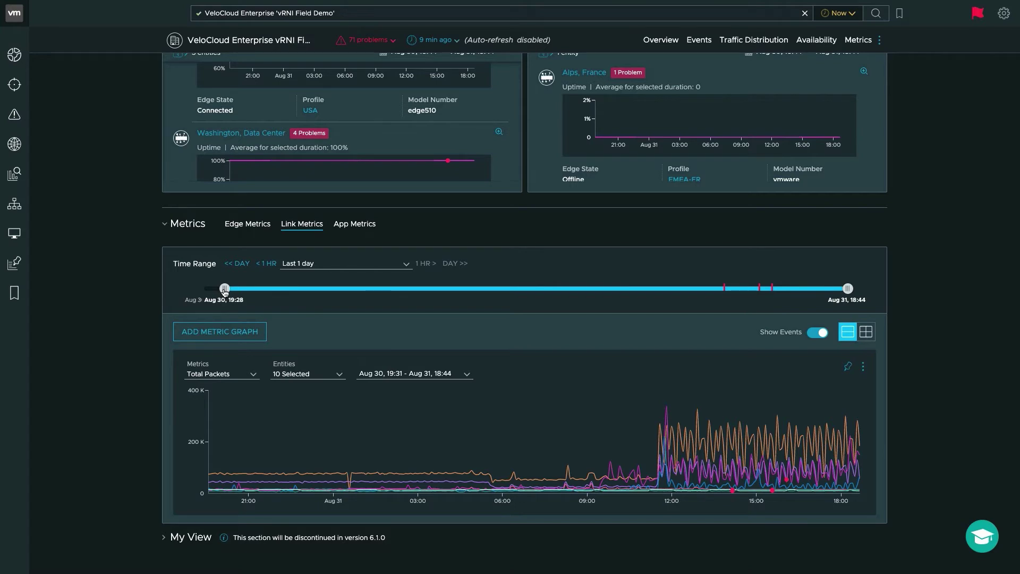
{"action": "left_click", "coordinate": [237, 263]}
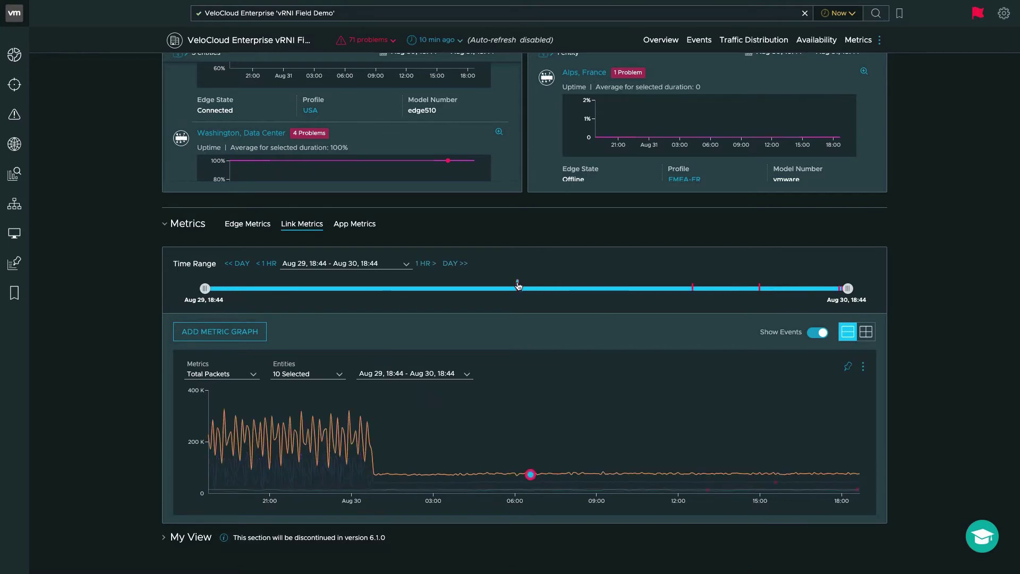
{"action": "mouse_move", "coordinate": [518, 287]}
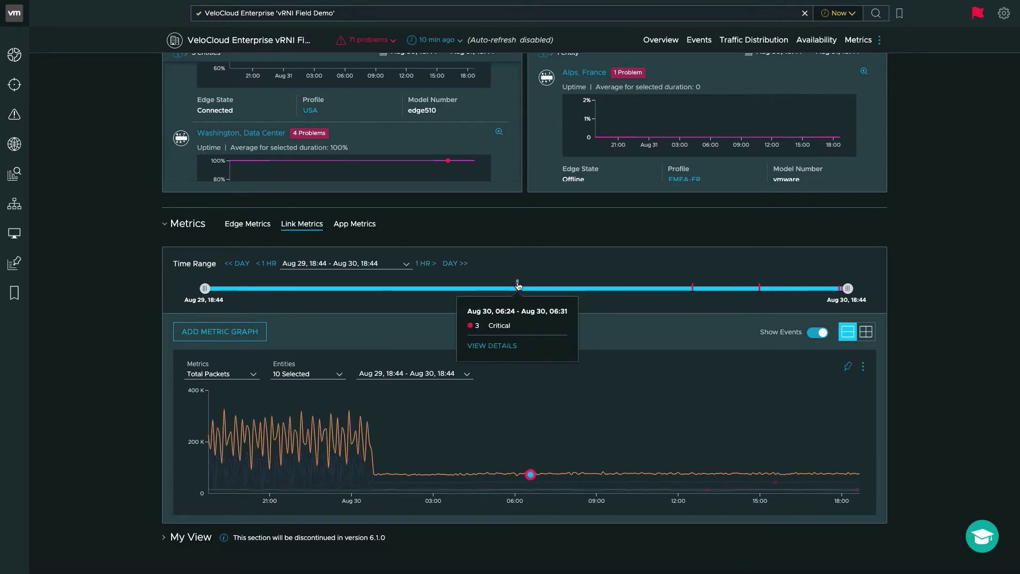
{"action": "left_click", "coordinate": [492, 346]}
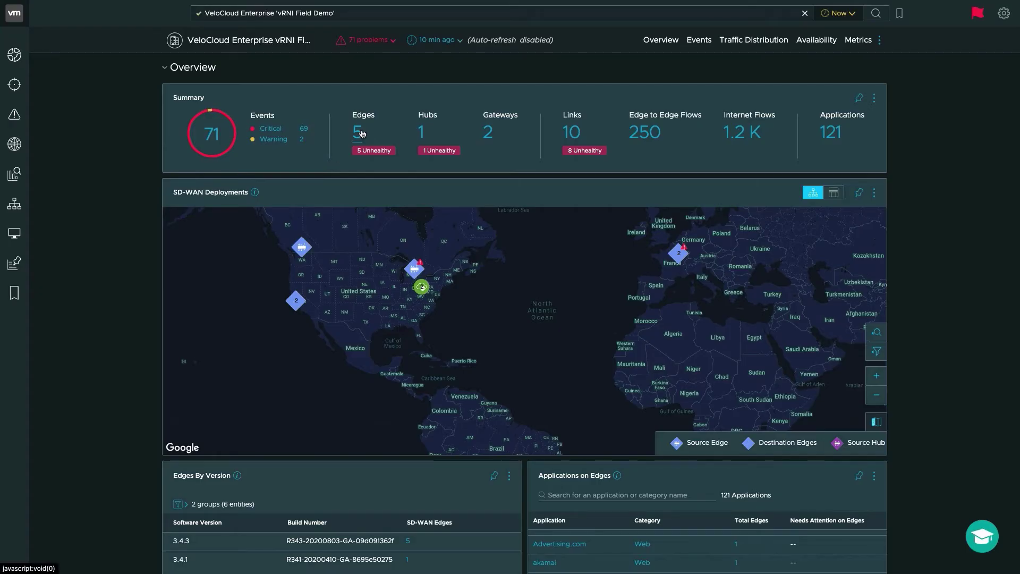
Open the Detroit, Branch edge from the Summary's list of 5 edges
{"action": "left_click", "coordinate": [361, 134]}
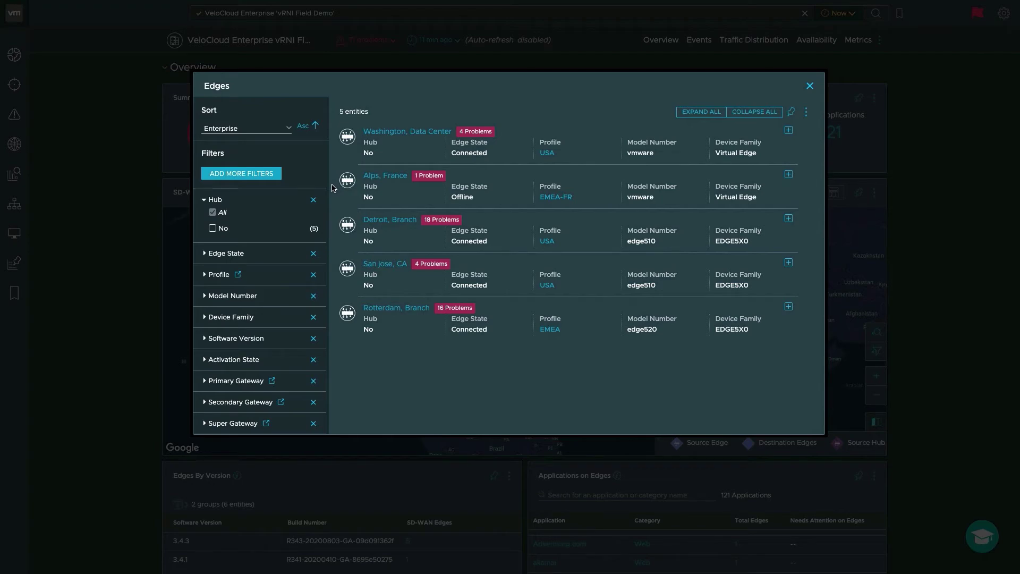
{"action": "left_click", "coordinate": [400, 223]}
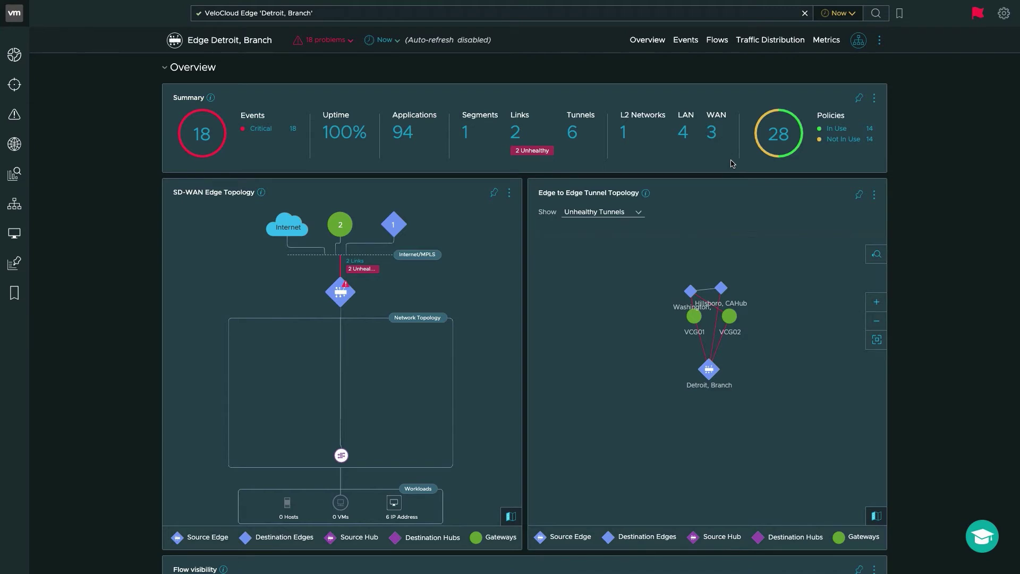
Filter the Detroit edge's 28 policies to In Use and open the Hive business policy
{"action": "left_click", "coordinate": [785, 137]}
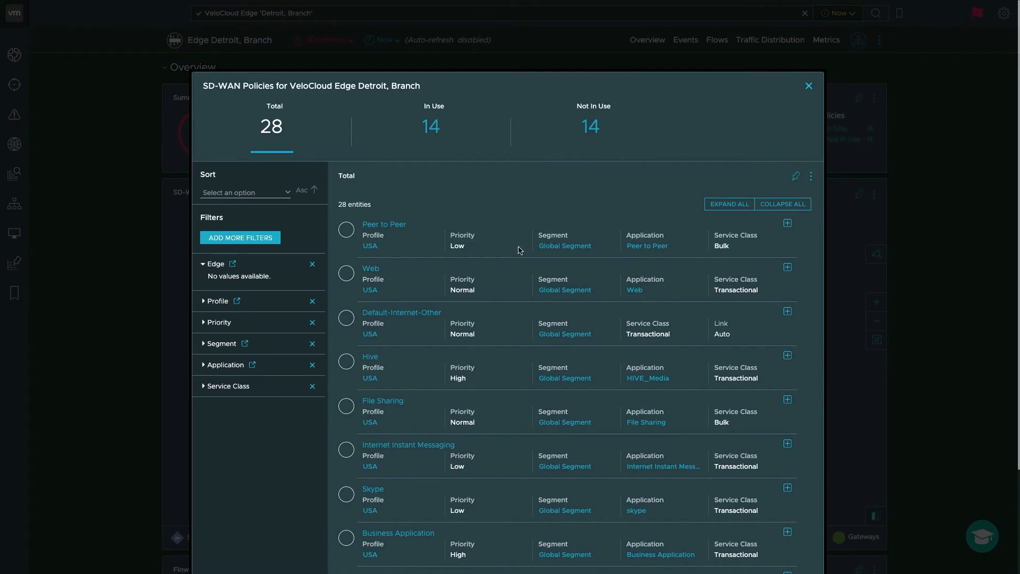
{"action": "scroll", "coordinate": [521, 251], "scroll_direction": "down", "scroll_amount": 2}
{"action": "scroll", "coordinate": [523, 253], "scroll_direction": "up", "scroll_amount": 2}
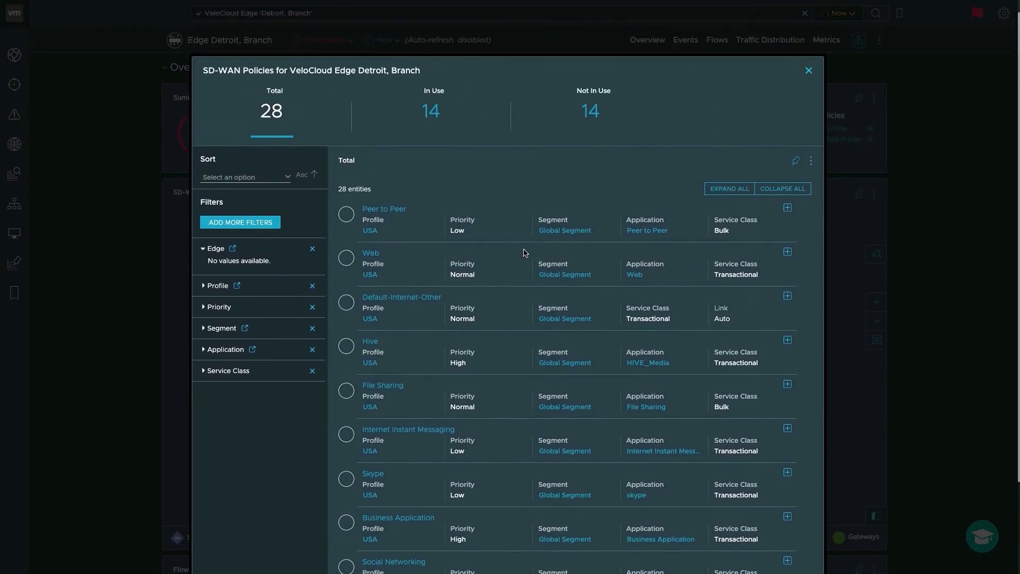
{"action": "left_click", "coordinate": [440, 116]}
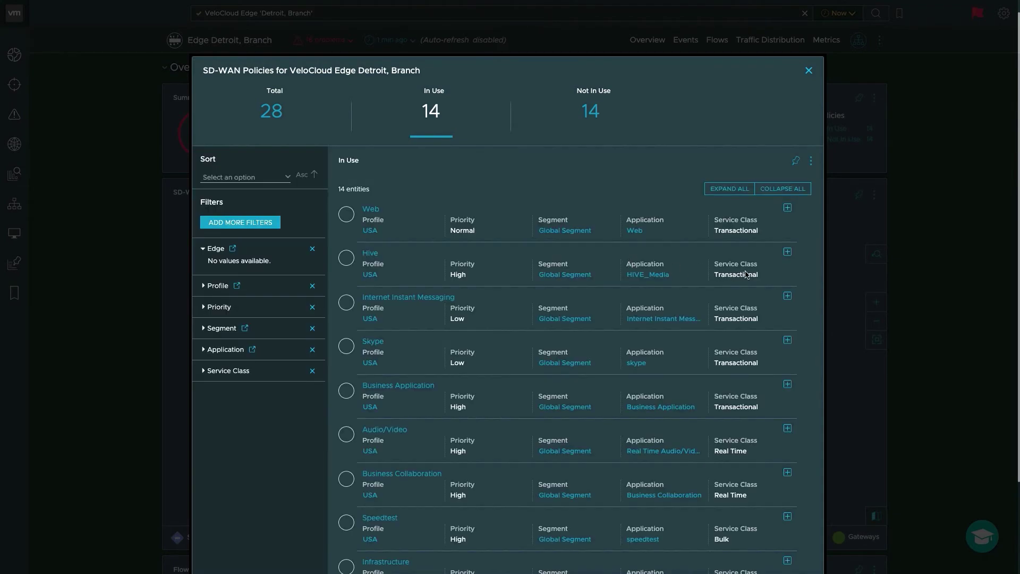
{"action": "scroll", "coordinate": [685, 279], "scroll_direction": "down", "scroll_amount": 1}
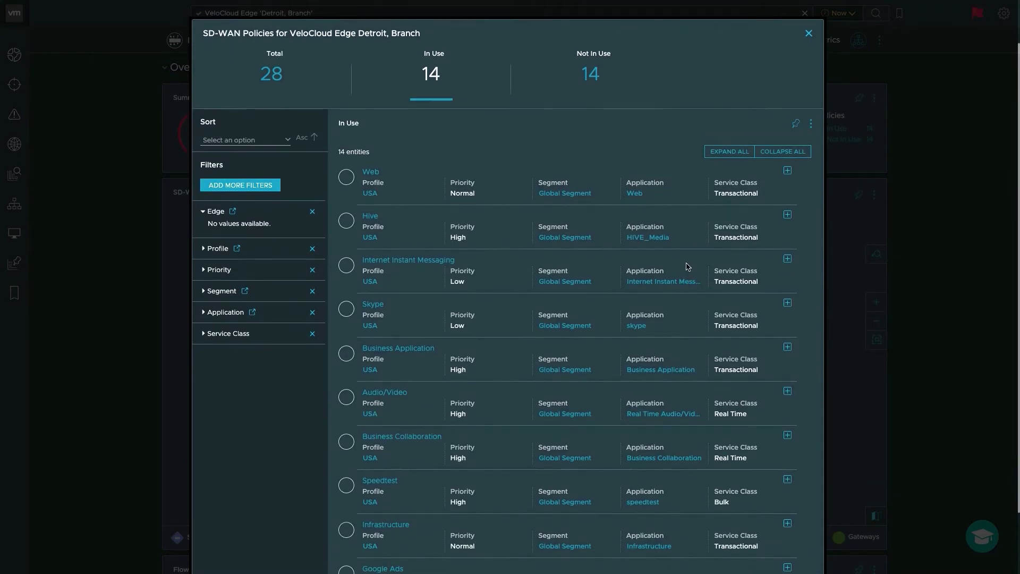
{"action": "left_click", "coordinate": [788, 215]}
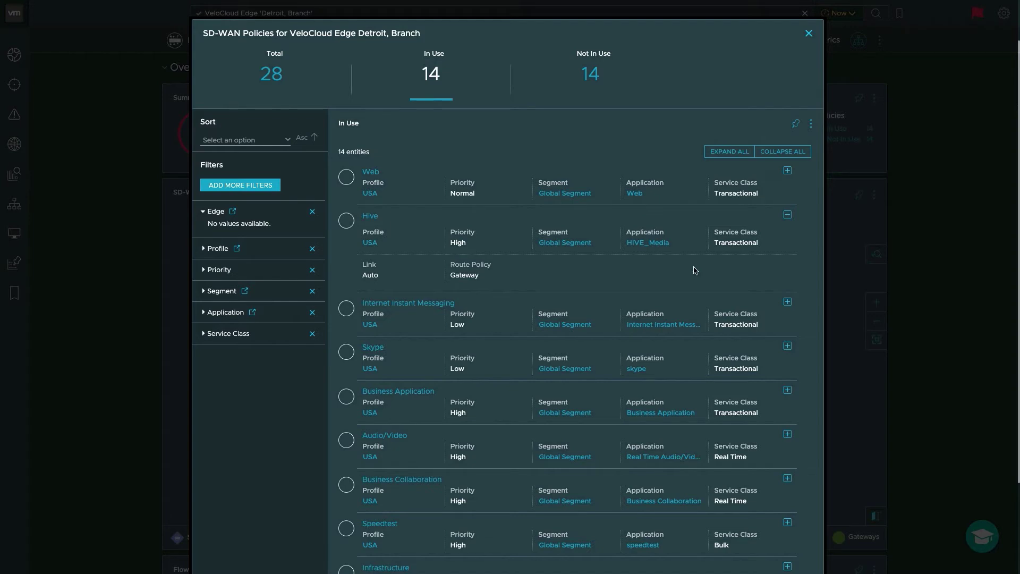
{"action": "left_click", "coordinate": [366, 221]}
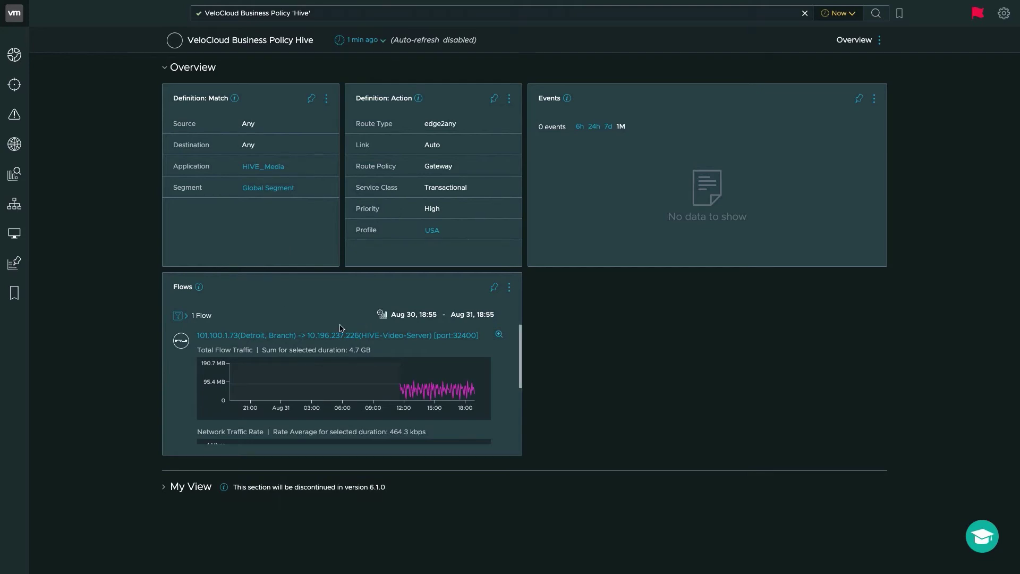
Open the HIVE video flow's full details in the Flows modal, then return to the Detroit, Branch edge page
{"action": "scroll", "coordinate": [351, 343], "scroll_direction": "down", "scroll_amount": 2}
{"action": "scroll", "coordinate": [351, 343], "scroll_direction": "up", "scroll_amount": 2}
{"action": "left_click", "coordinate": [500, 337]}
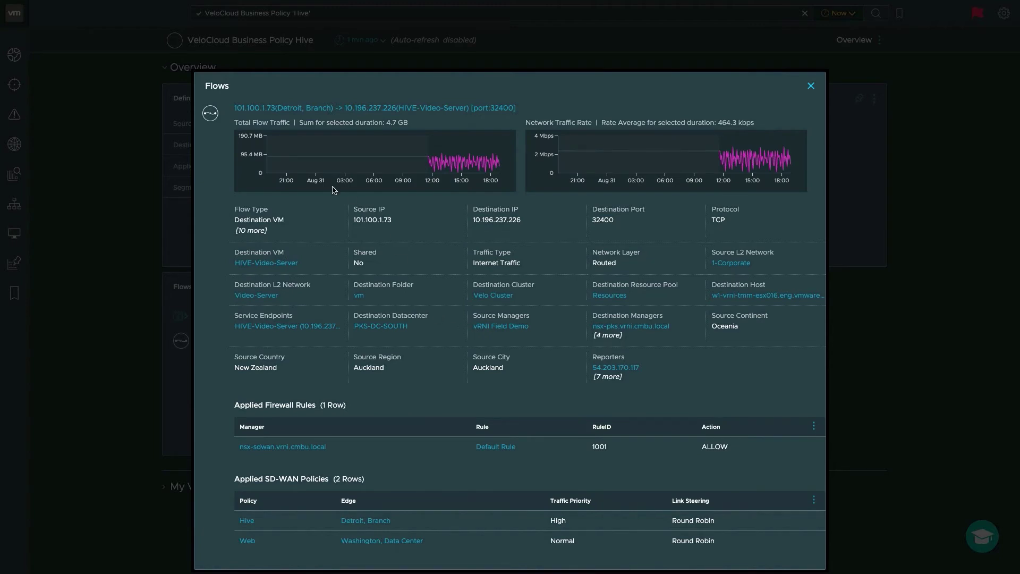
{"action": "mouse_move", "coordinate": [308, 143]}
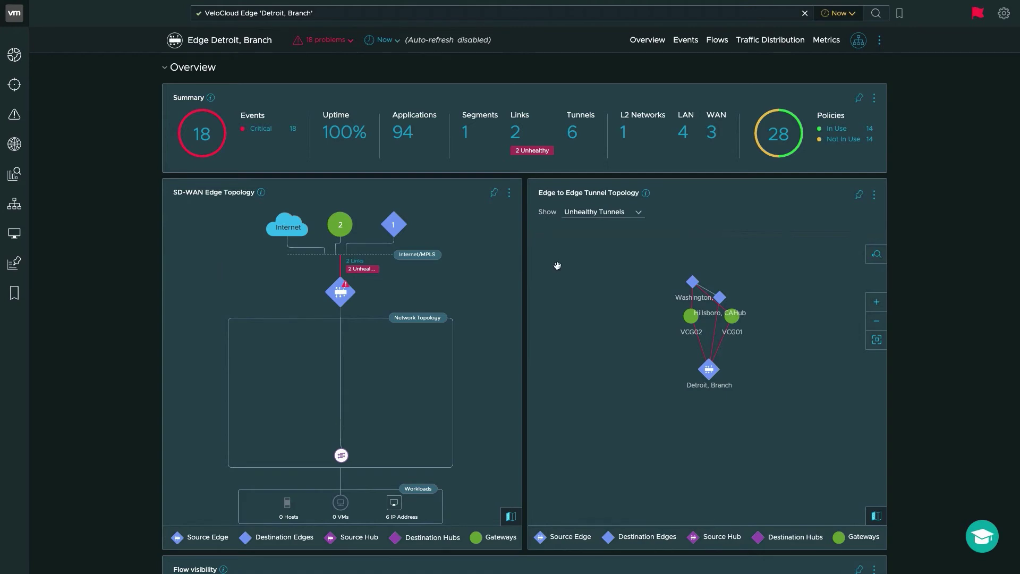
Open the Tunnels view for the two unhealthy Detroit tunnels, including Spectrum-to-VCG02 at 39.5 ms latency
{"action": "mouse_move", "coordinate": [710, 379]}
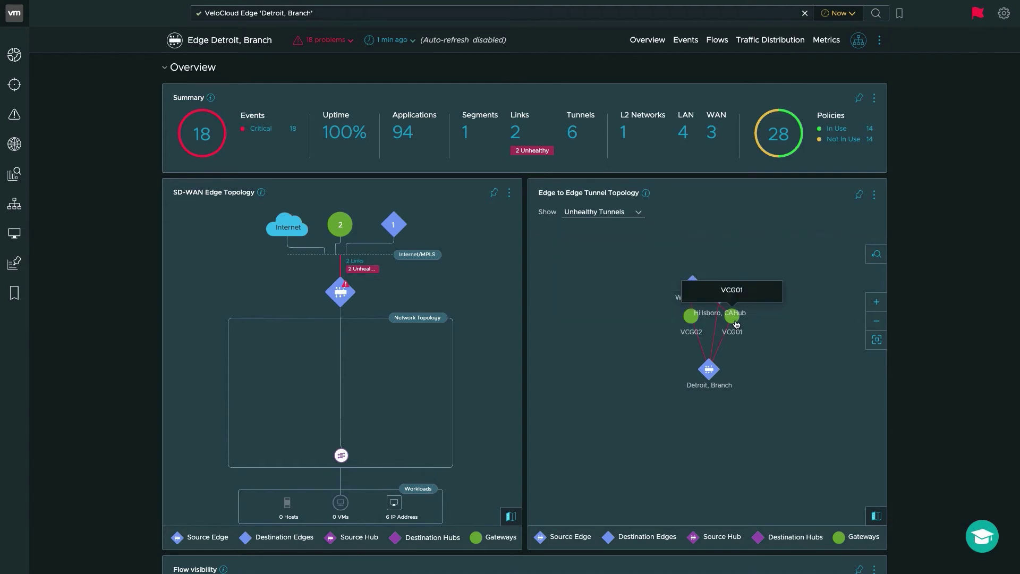
{"action": "mouse_move", "coordinate": [721, 307]}
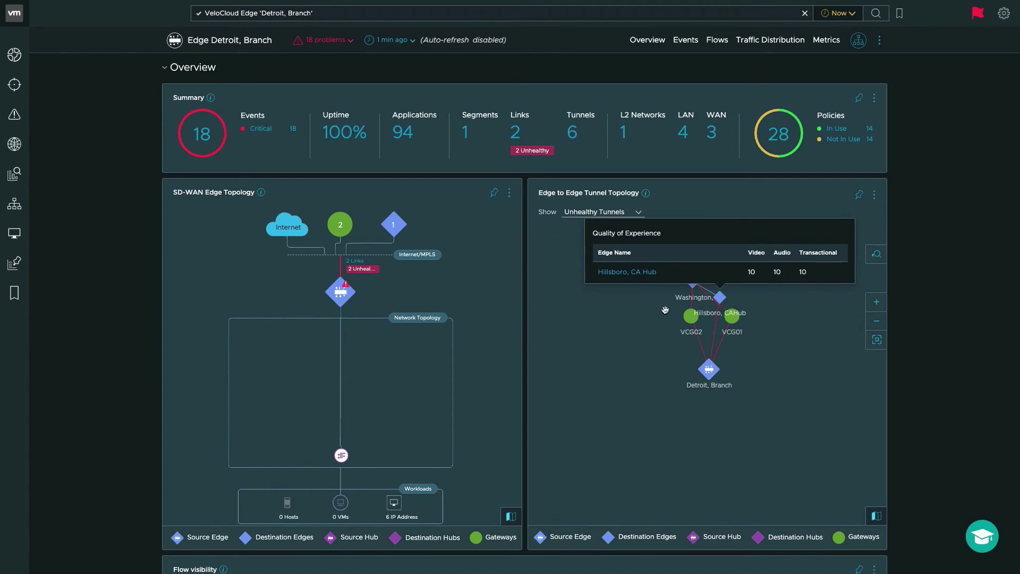
{"action": "mouse_move", "coordinate": [691, 291]}
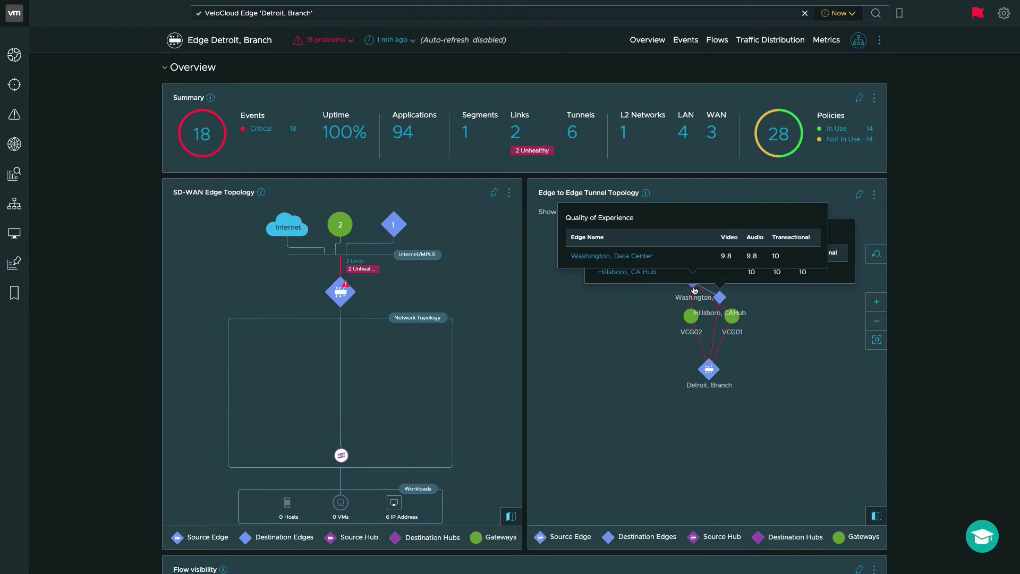
{"action": "mouse_move", "coordinate": [703, 351]}
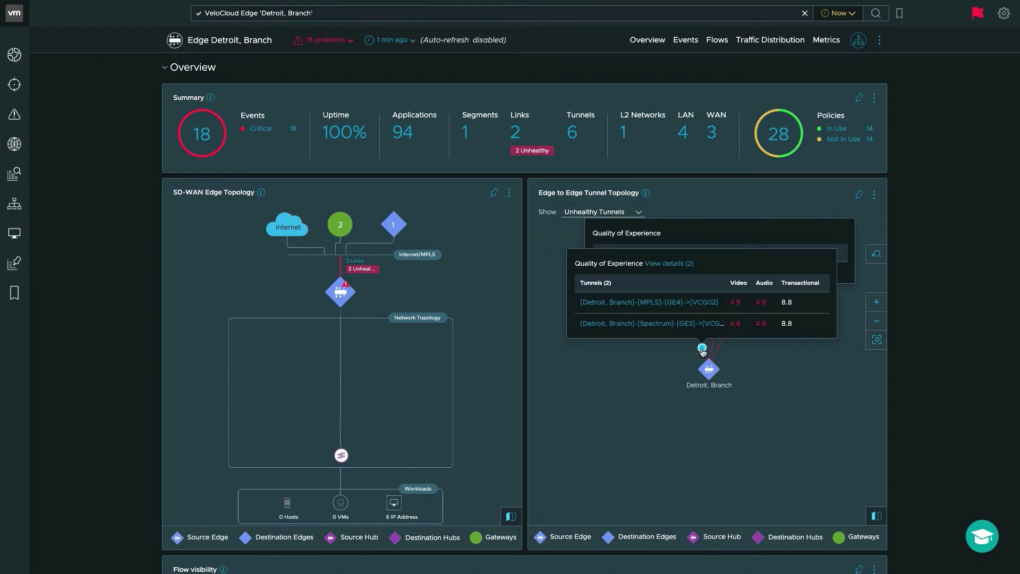
{"action": "left_click", "coordinate": [671, 265]}
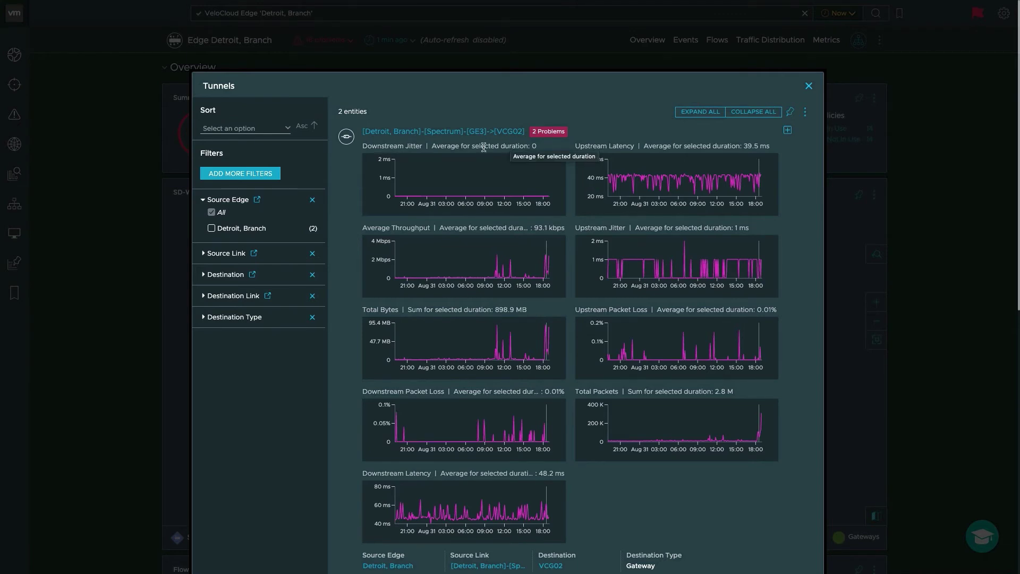
Scroll to the MPLS tunnel's charts, then close the Tunnels dialog
{"action": "scroll", "coordinate": [572, 361], "scroll_direction": "down", "scroll_amount": 9}
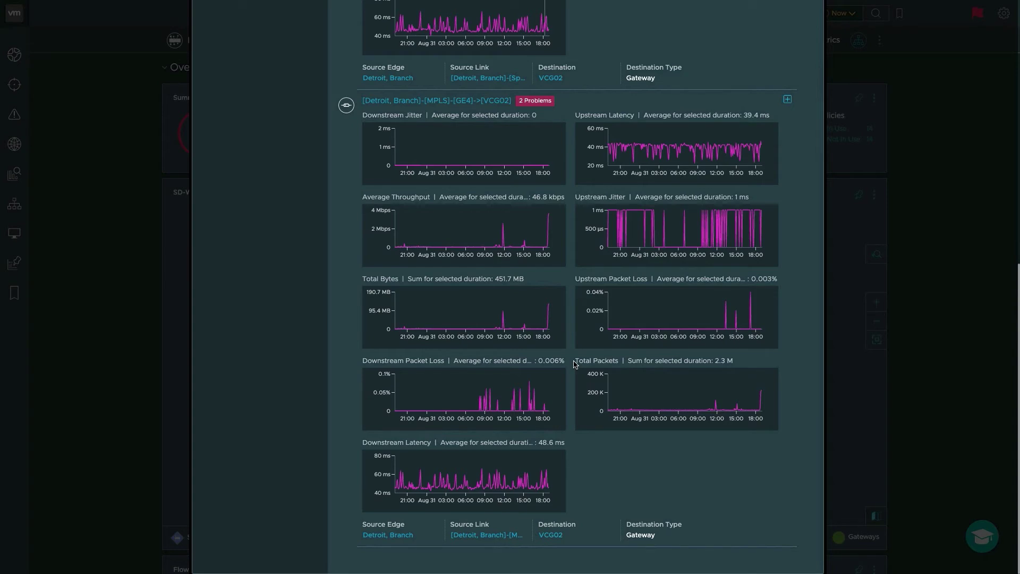
{"action": "key", "text": "Escape"}
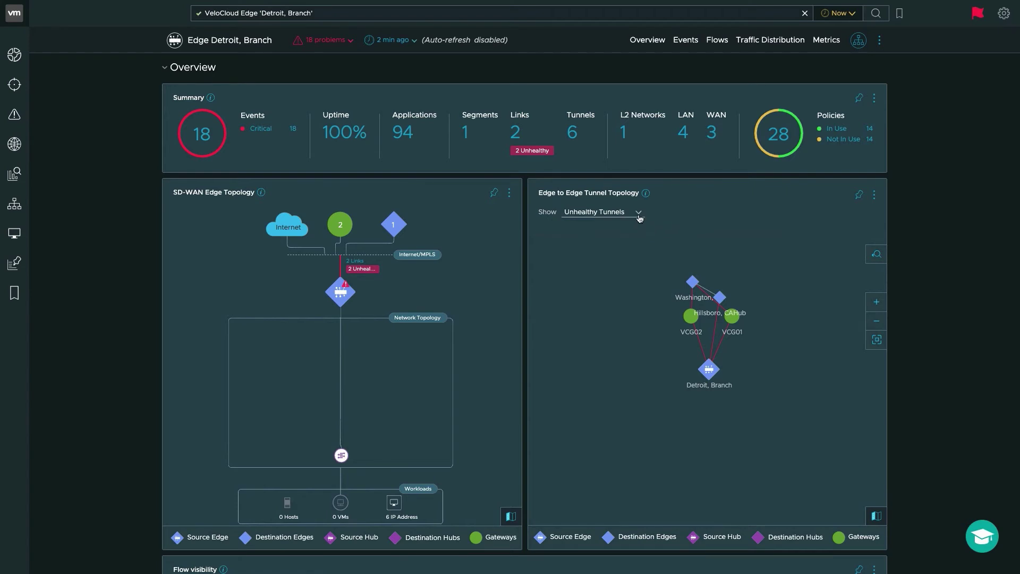
Check the topology's Show tunnel options, then scroll to Peer Tunnel Metrics and QoE Metrics
{"action": "left_click", "coordinate": [639, 213]}
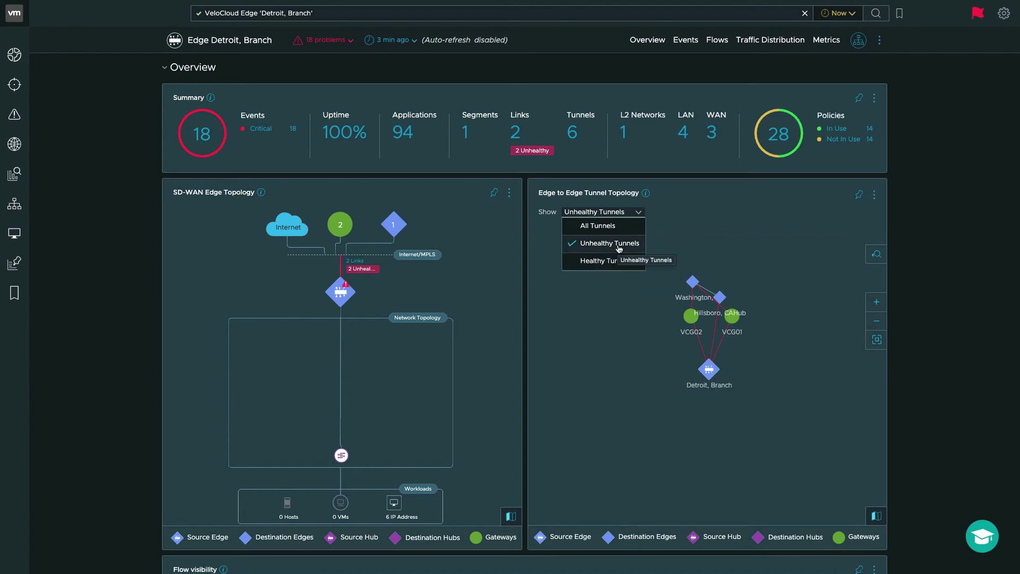
{"action": "scroll", "coordinate": [898, 340], "scroll_direction": "down", "scroll_amount": 7}
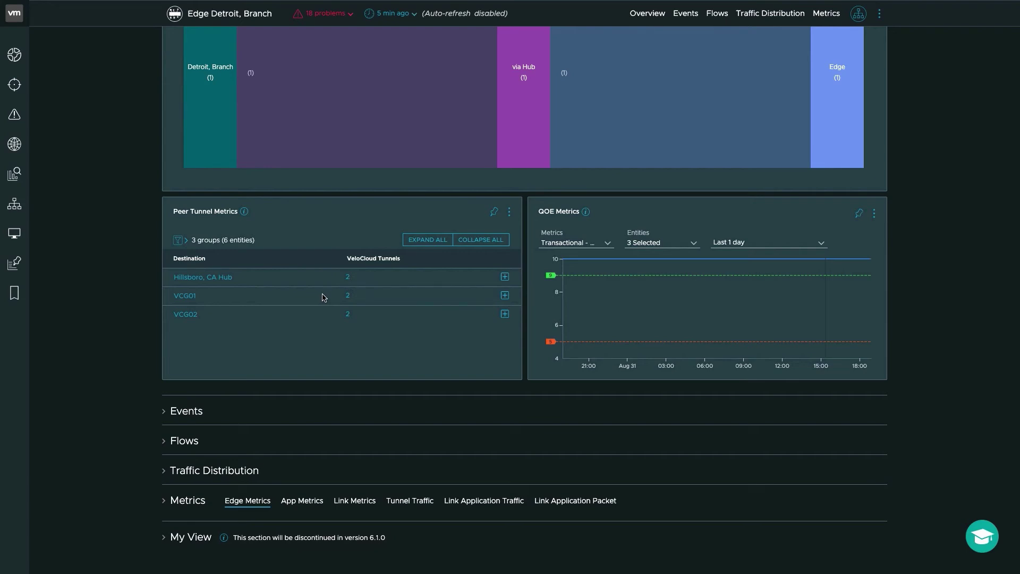
Expand the Hillsboro, CA Hub tunnel row and review Flows, Traffic Distribution and Link Utilization
{"action": "left_click", "coordinate": [348, 277]}
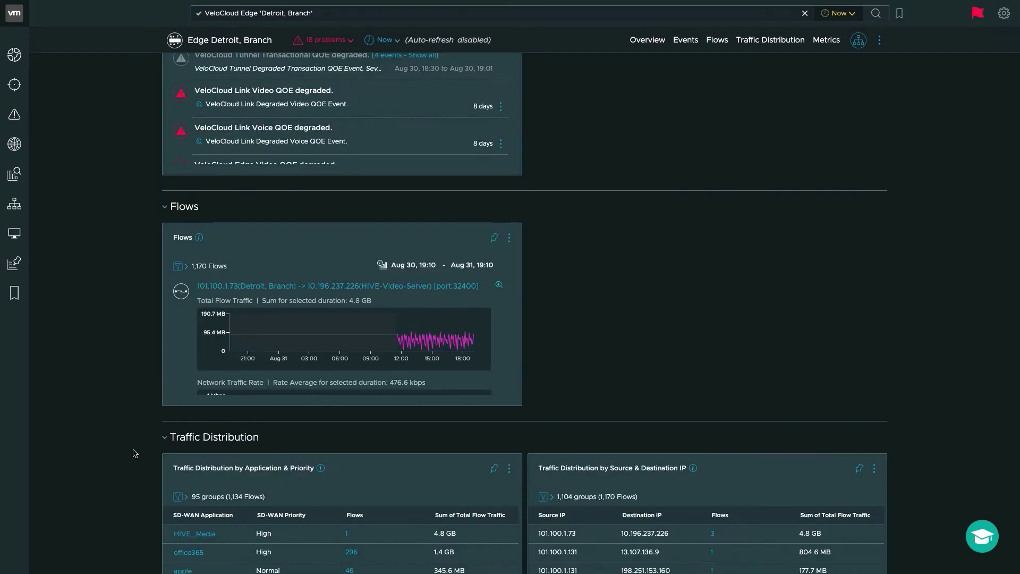
{"action": "scroll", "coordinate": [618, 222], "scroll_direction": "down", "scroll_amount": 15}
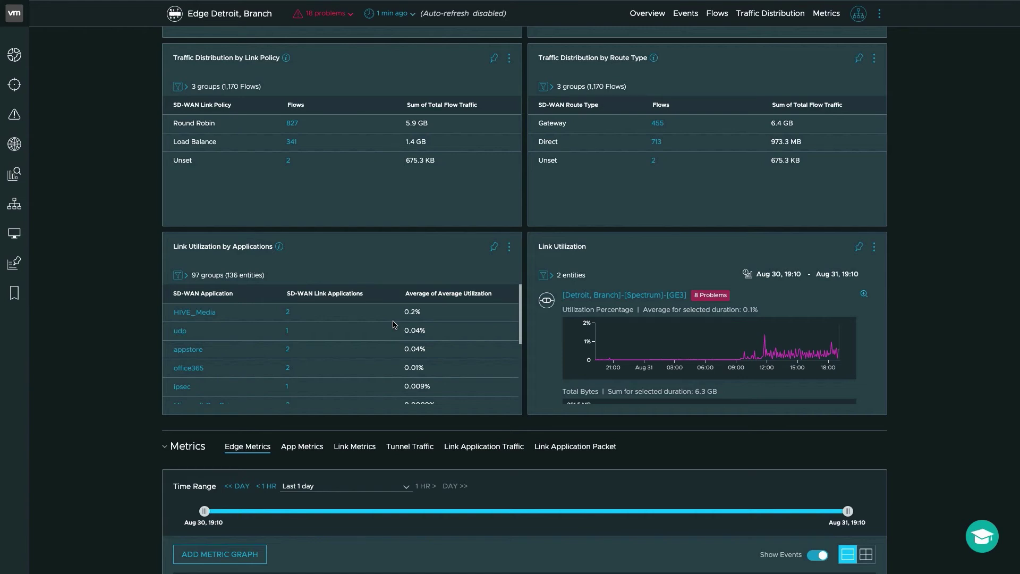
{"action": "scroll", "coordinate": [122, 280], "scroll_direction": "up", "scroll_amount": 1}
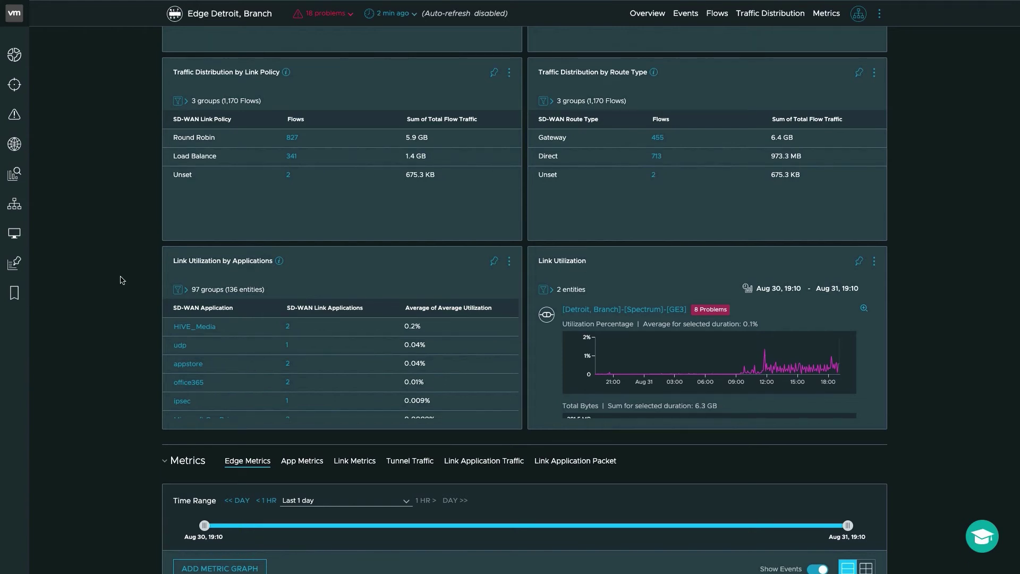
{"action": "scroll", "coordinate": [123, 280], "scroll_direction": "down", "scroll_amount": 5}
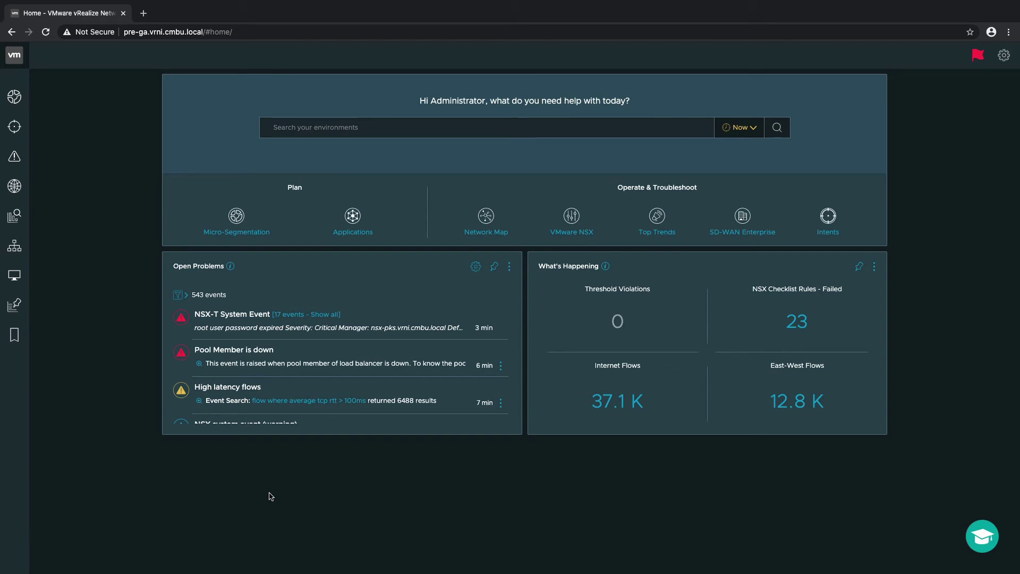
Open HIVE Training from the Applications list on the Home page
{"action": "left_click", "coordinate": [360, 232]}
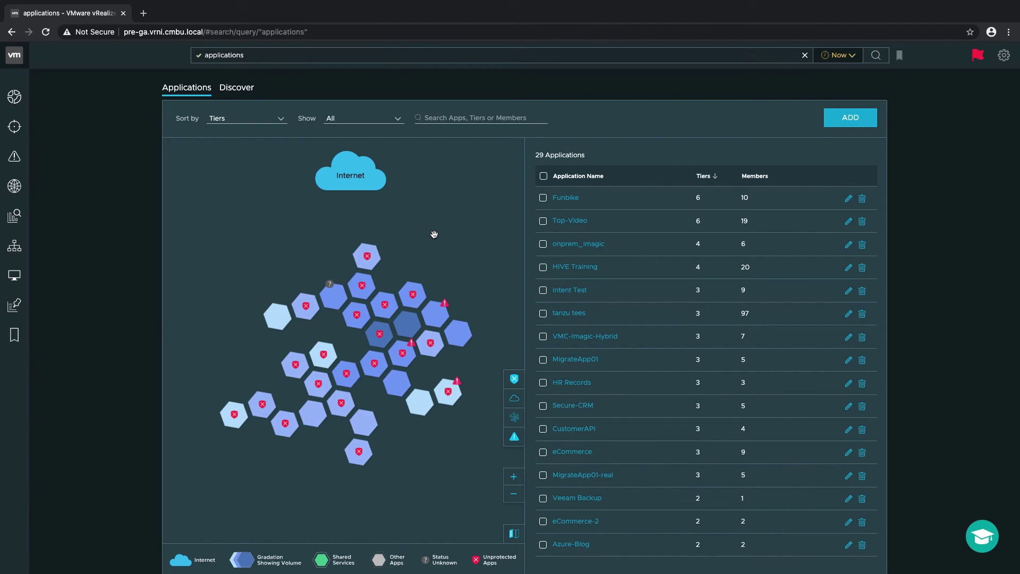
{"action": "left_click", "coordinate": [568, 269]}
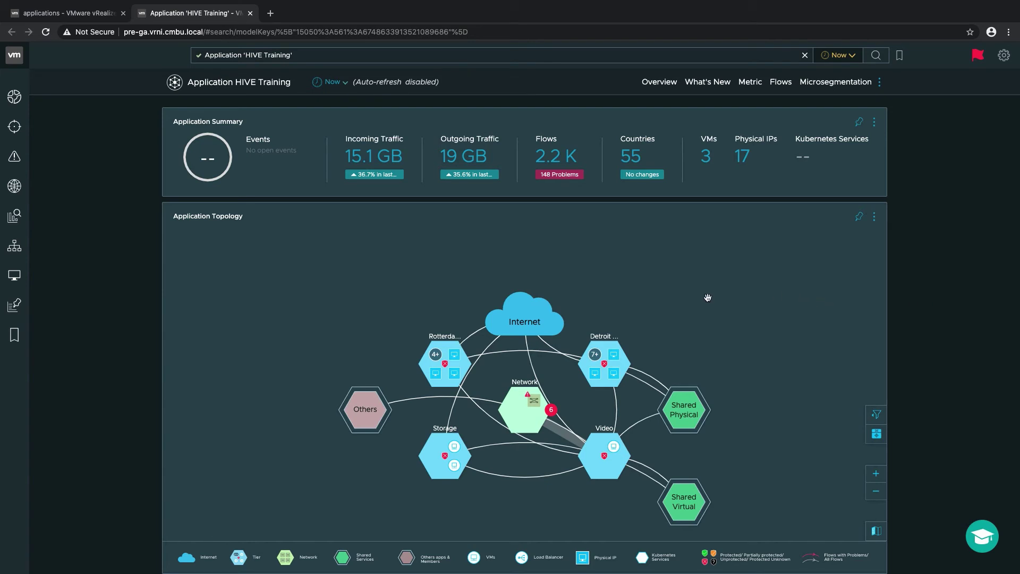
{"action": "left_click", "coordinate": [605, 454]}
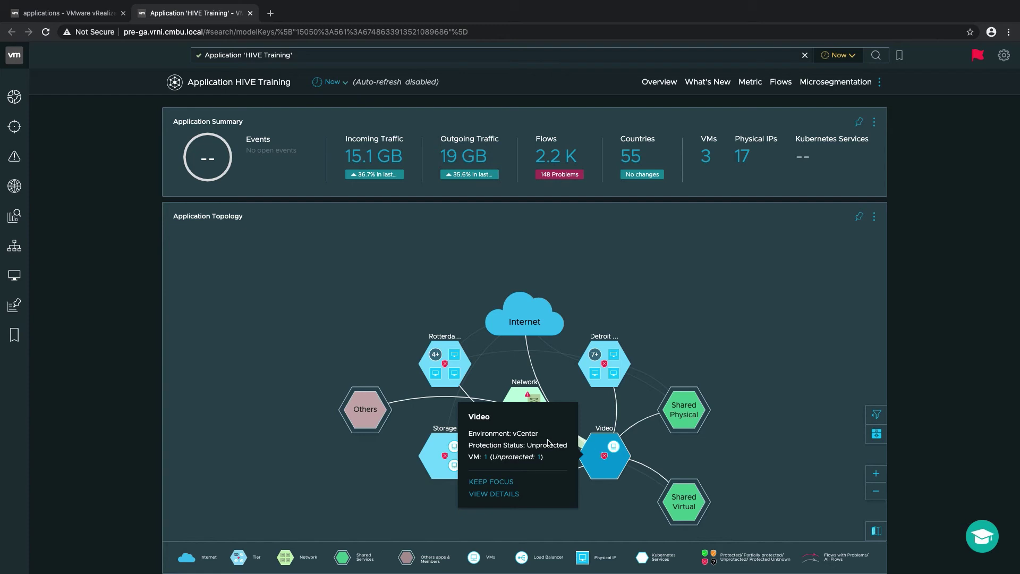
{"action": "left_click", "coordinate": [449, 458]}
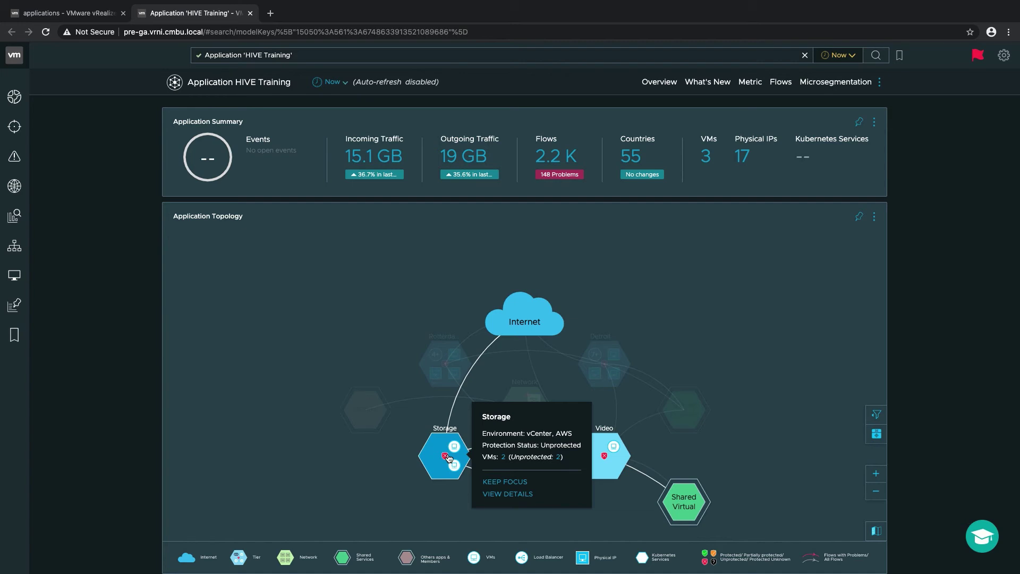
{"action": "left_click", "coordinate": [608, 386]}
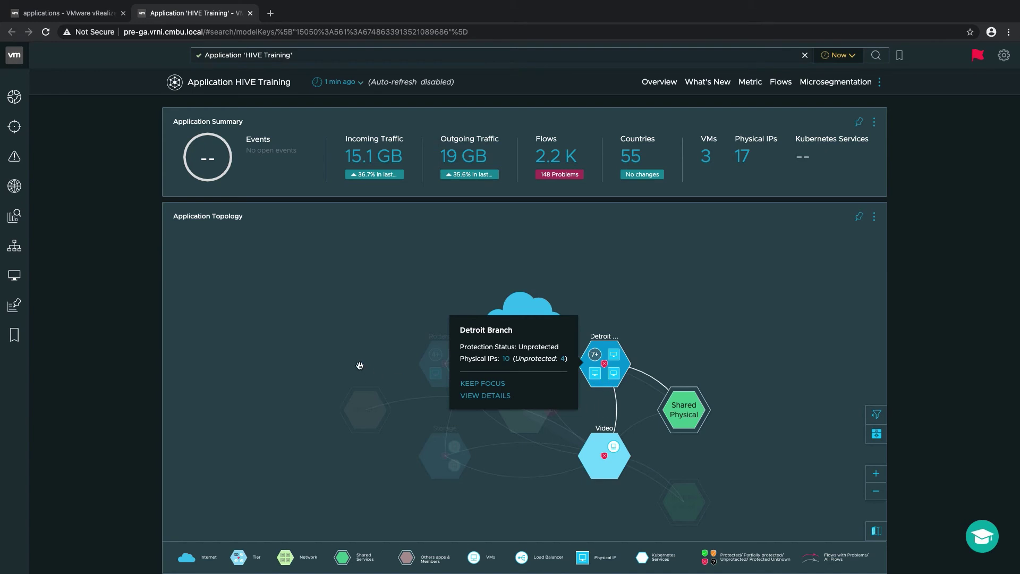
{"action": "left_click", "coordinate": [378, 369]}
{"action": "left_click", "coordinate": [442, 387]}
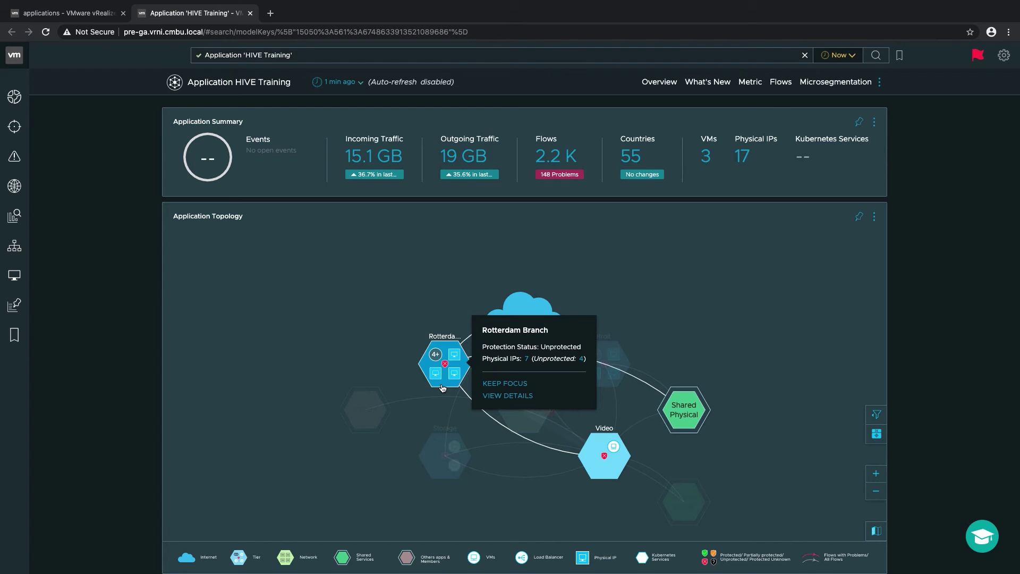
{"action": "left_click", "coordinate": [634, 407]}
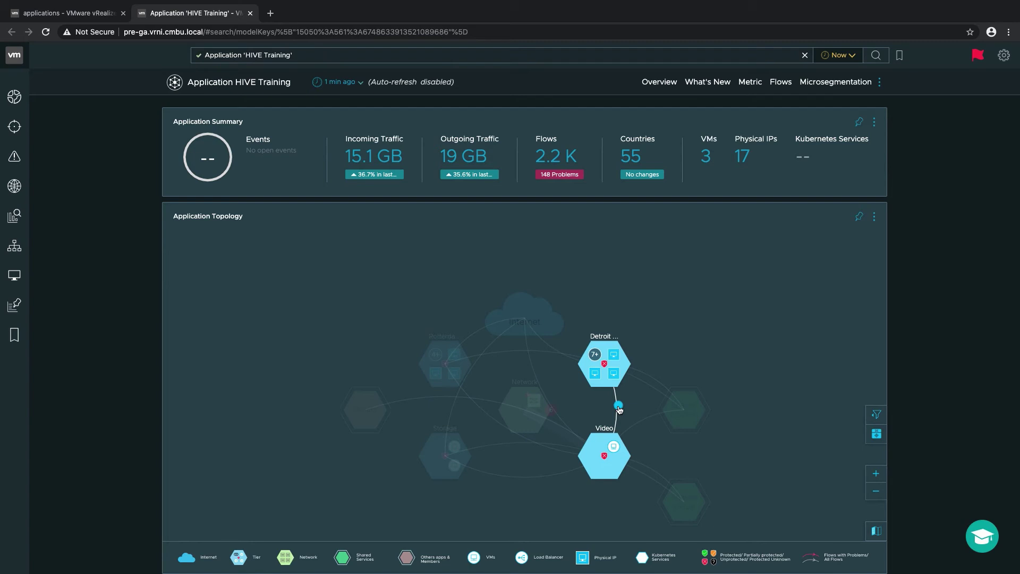
List the Detroit Branch–Video source flows and open the 2 flows on port 32400
{"action": "left_click", "coordinate": [619, 409]}
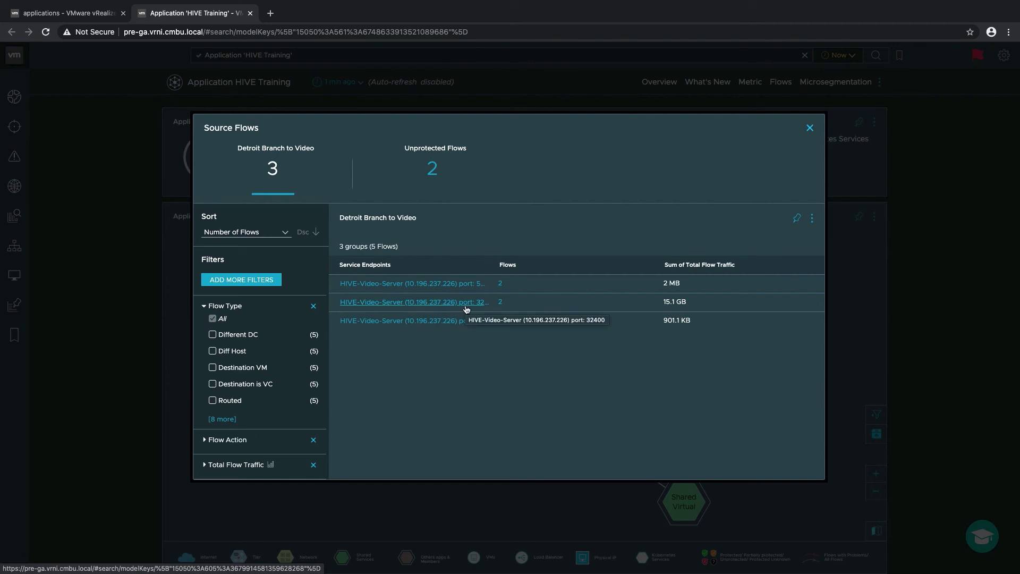
{"action": "left_click", "coordinate": [501, 304]}
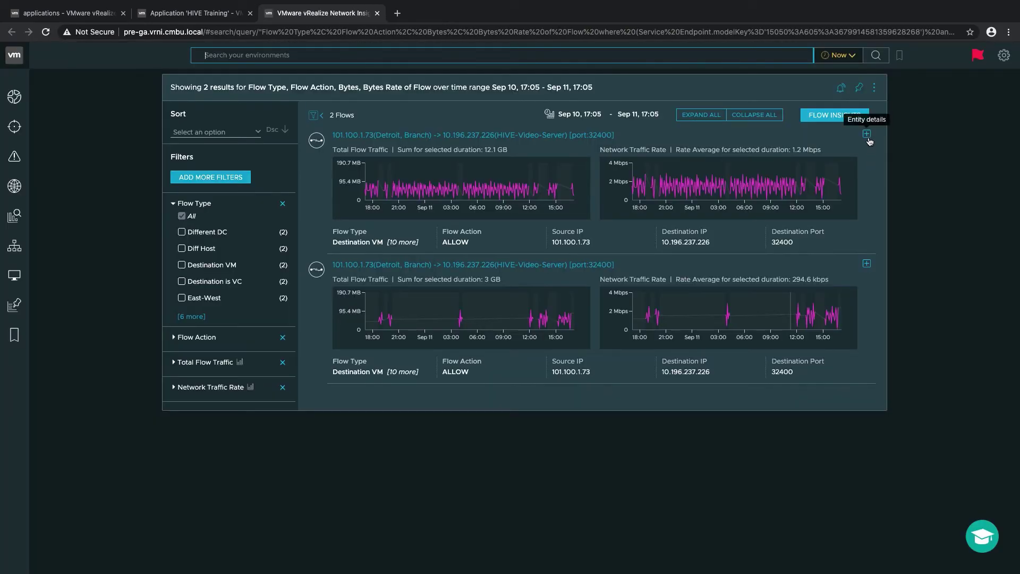
Expand the first flow's entity details to see Default Rule 1001 and the High-priority Hive SD-WAN policy
{"action": "left_click", "coordinate": [867, 134]}
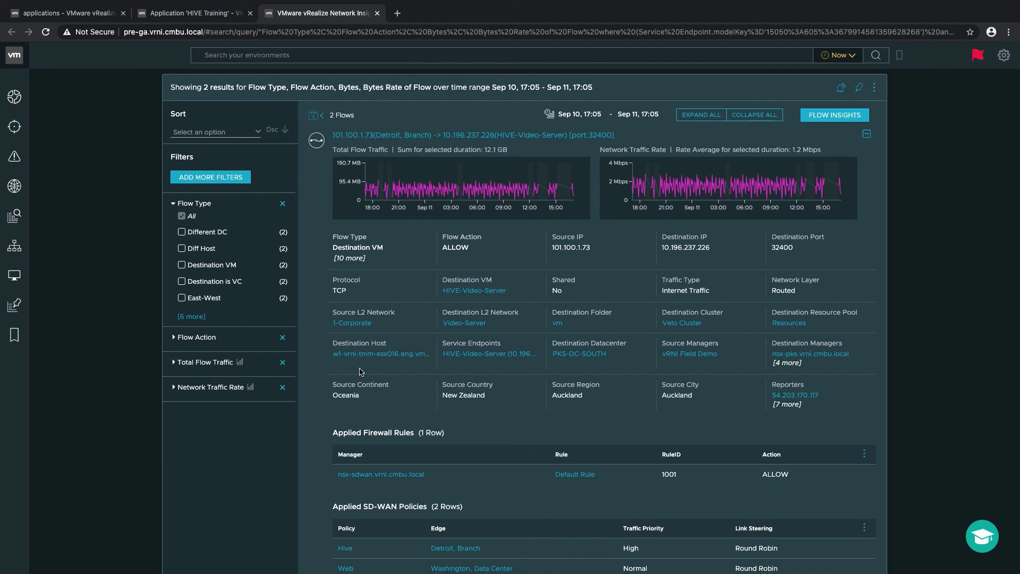
{"action": "scroll", "coordinate": [312, 440], "scroll_direction": "down", "scroll_amount": 2}
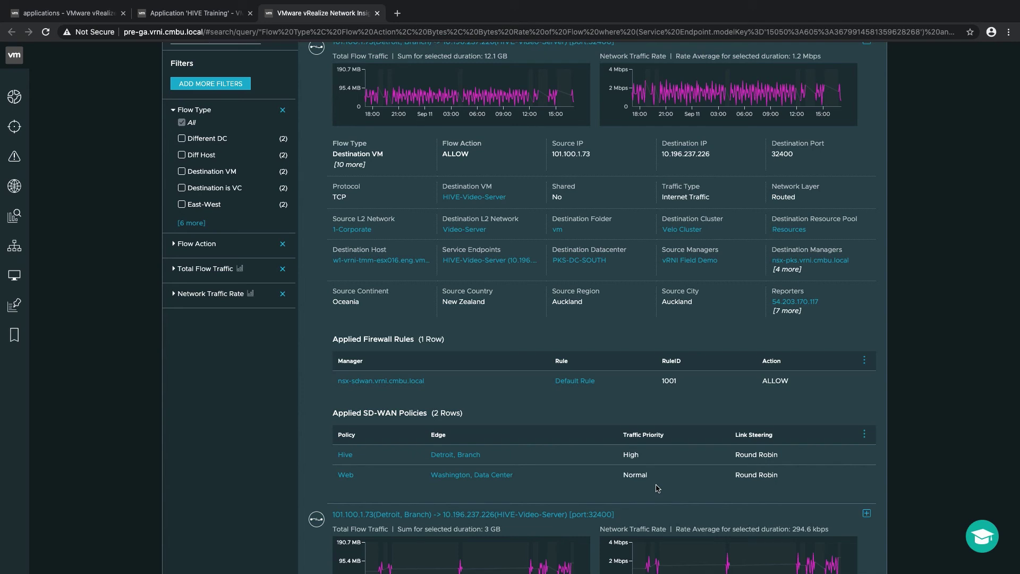
{"action": "scroll", "coordinate": [856, 395], "scroll_direction": "up", "scroll_amount": 2}
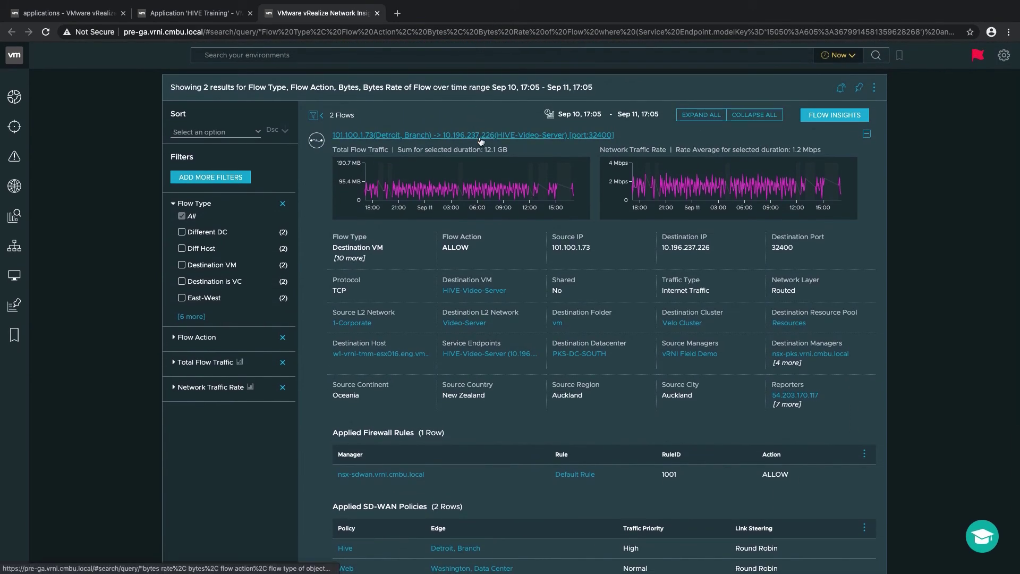
Open the 101.100.1.73 flow's Overview with its Path Topology and Path Details
{"action": "left_click", "coordinate": [480, 136]}
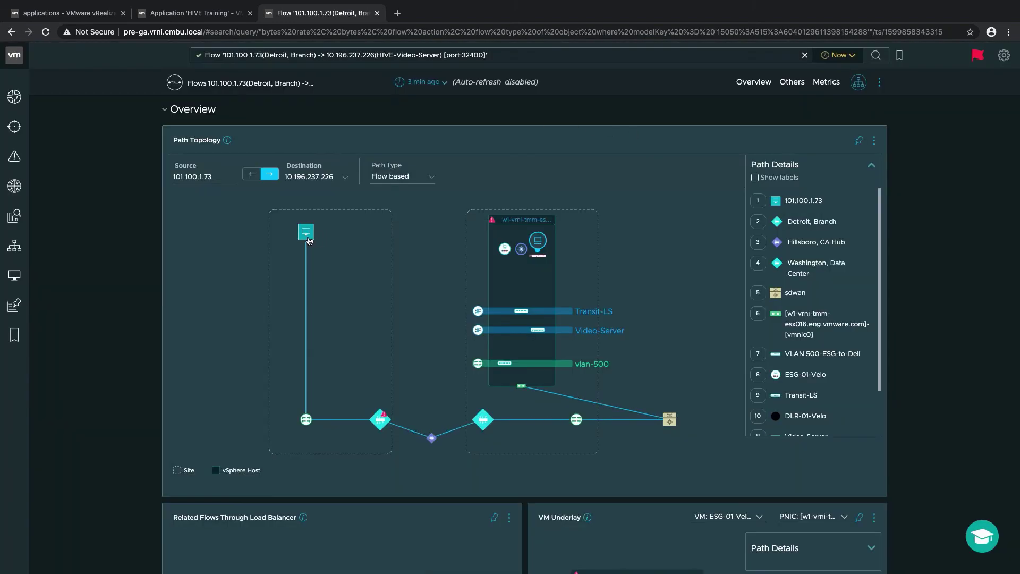
{"action": "mouse_move", "coordinate": [308, 240]}
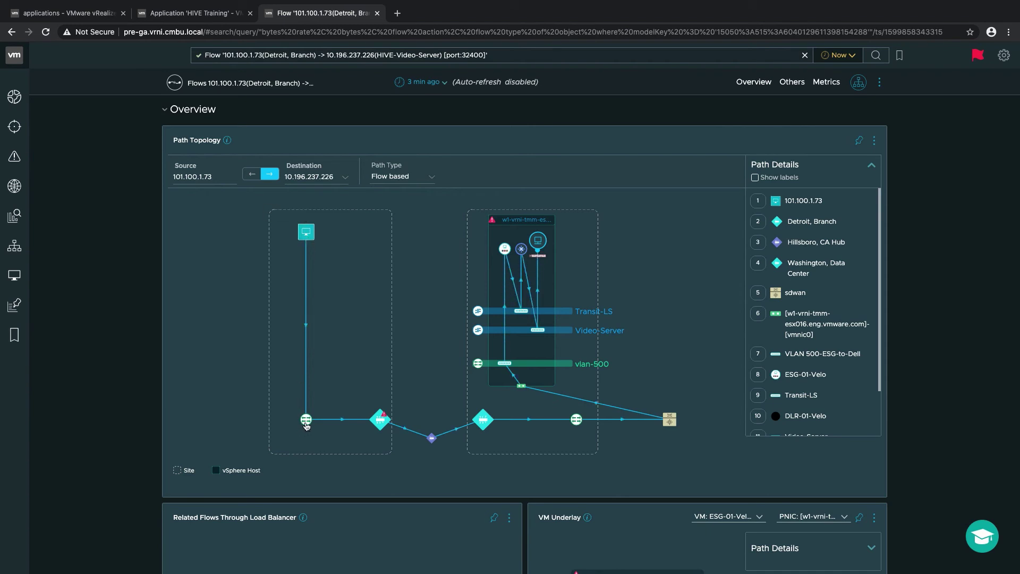
{"action": "mouse_move", "coordinate": [307, 424]}
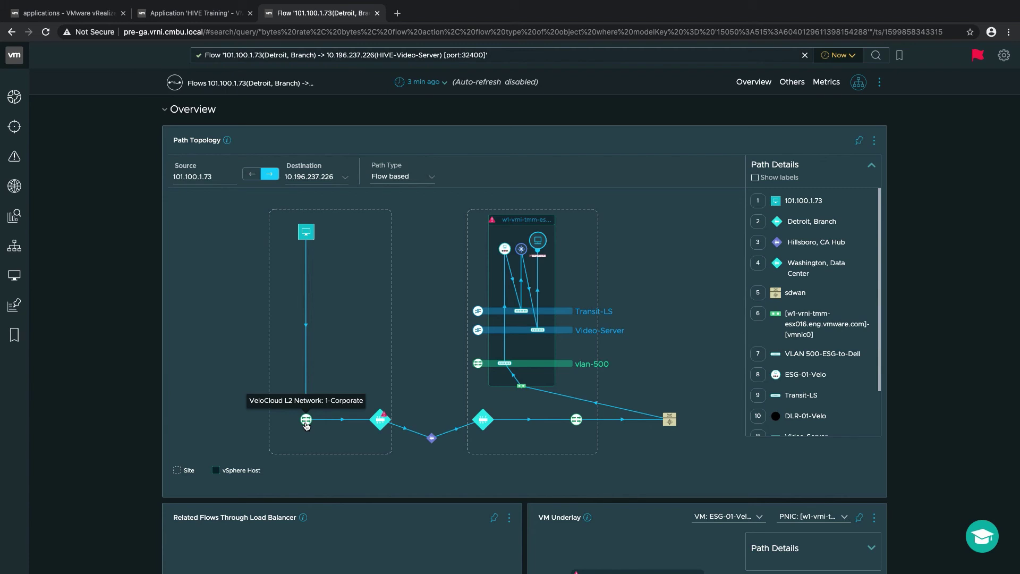
Expand the Detroit, Branch edge to read its problems, then close the VeloCloud Edge panel
{"action": "left_click", "coordinate": [379, 424]}
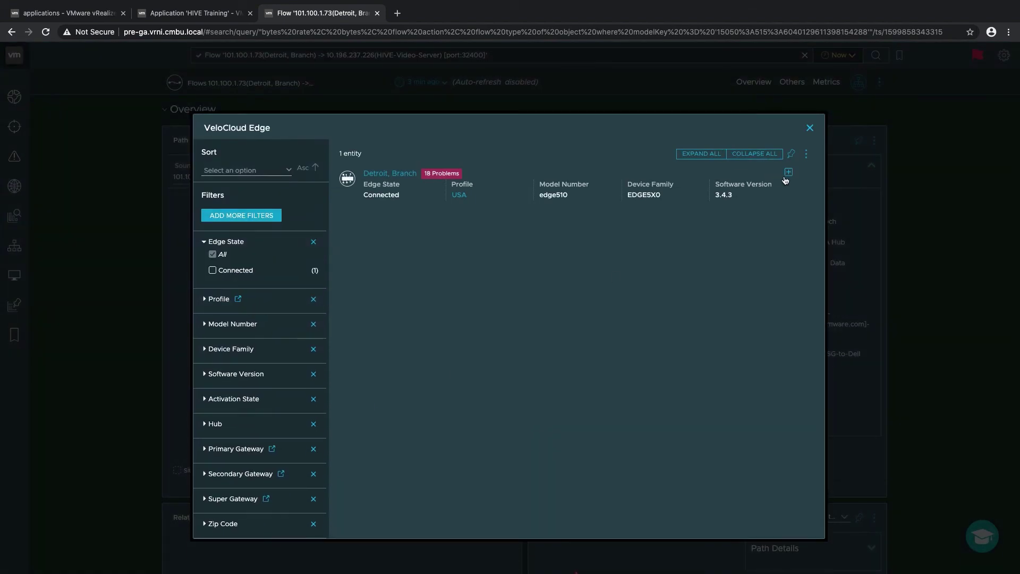
{"action": "left_click", "coordinate": [789, 172]}
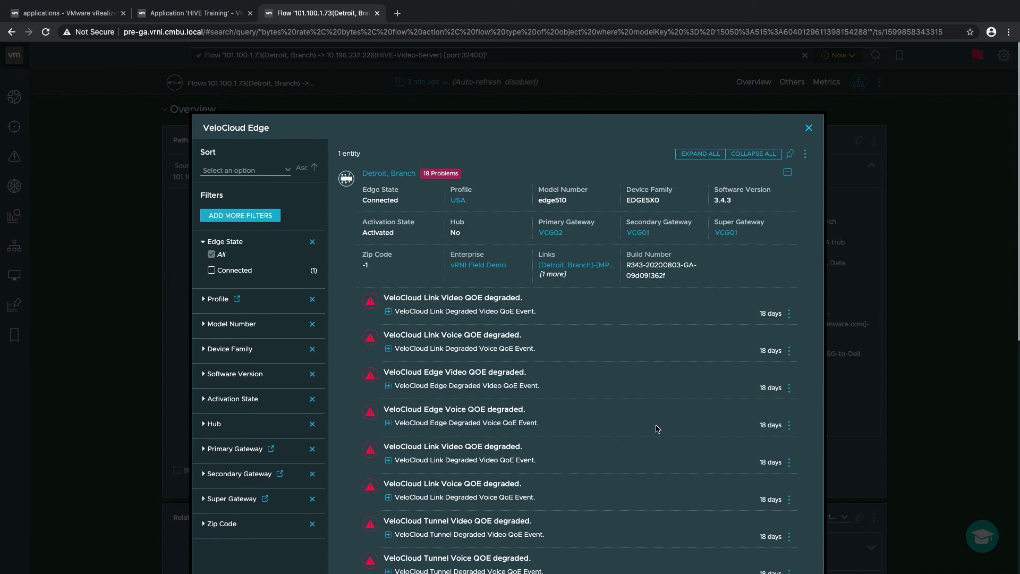
{"action": "left_click", "coordinate": [808, 128]}
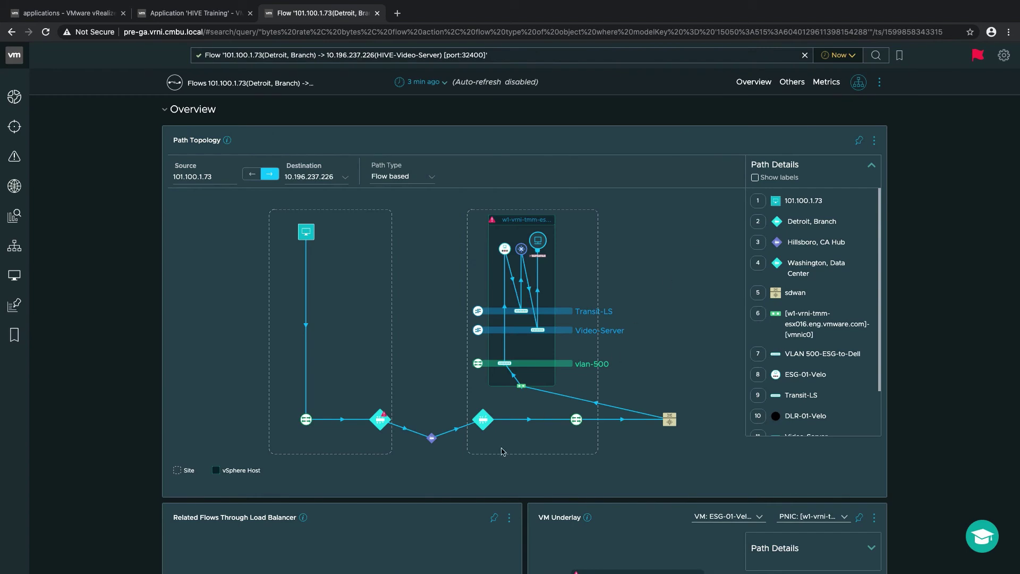
{"action": "mouse_move", "coordinate": [433, 442]}
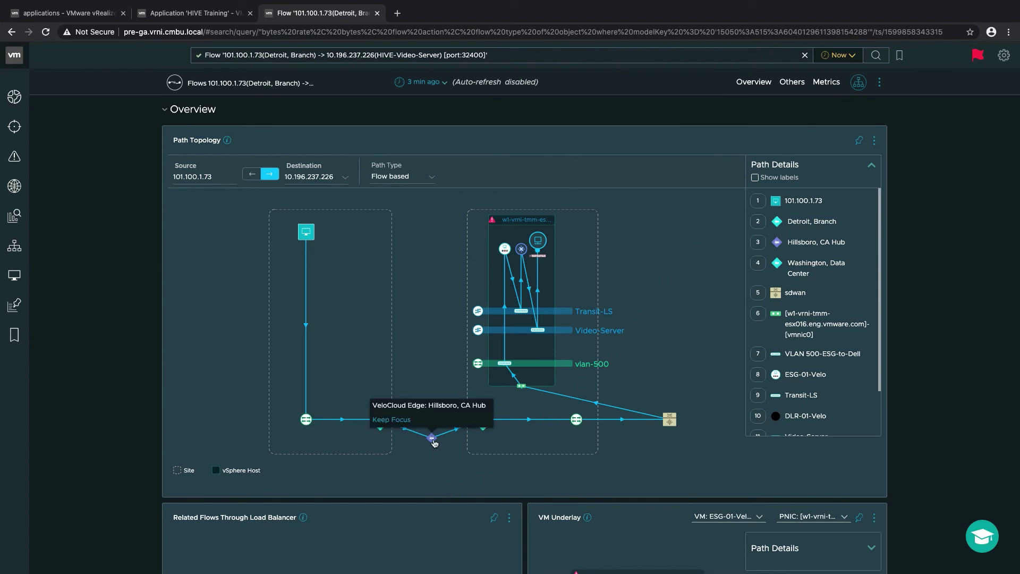
{"action": "mouse_move", "coordinate": [484, 423]}
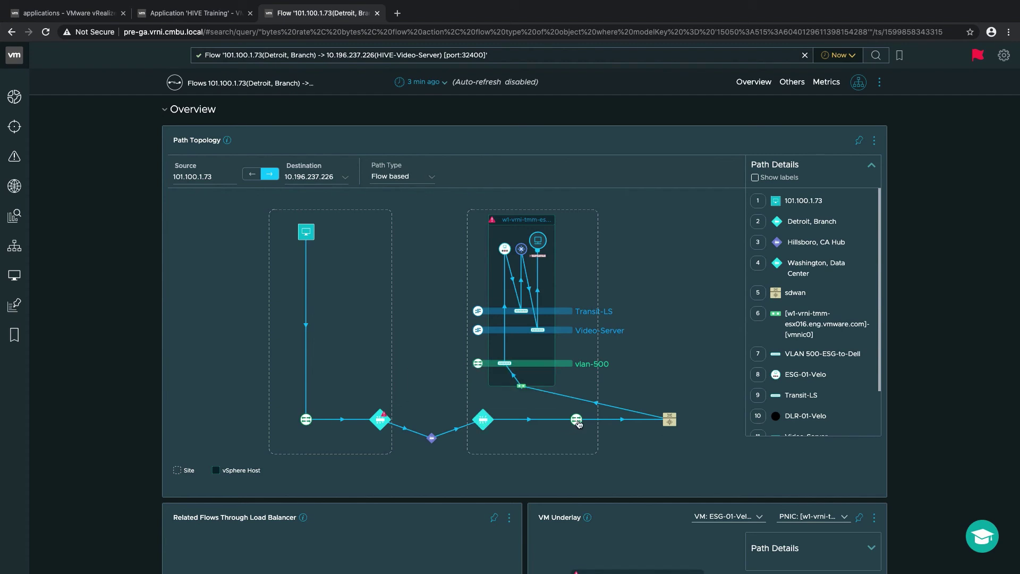
{"action": "mouse_move", "coordinate": [578, 424]}
{"action": "mouse_move", "coordinate": [672, 424]}
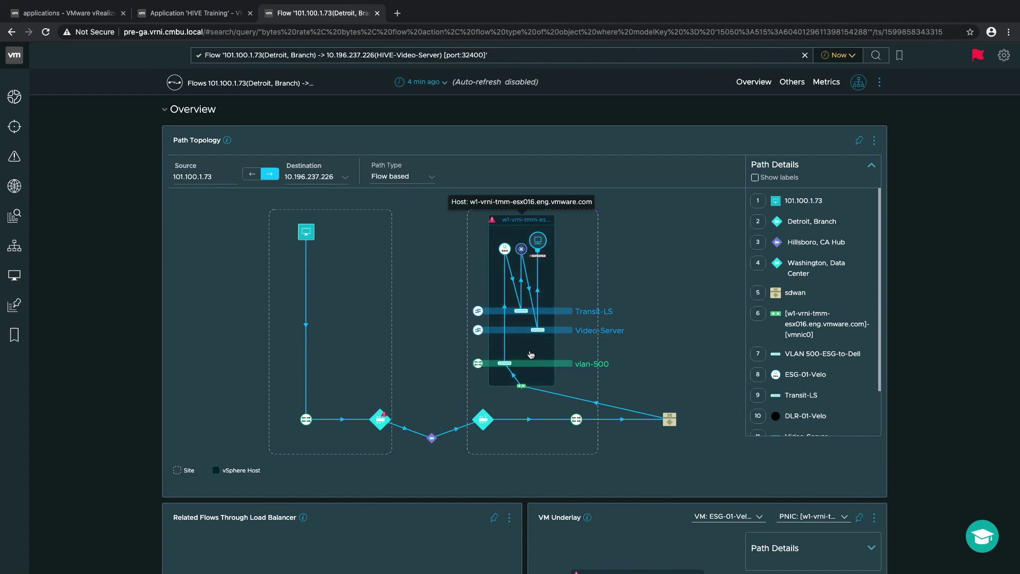
{"action": "left_click", "coordinate": [538, 256]}
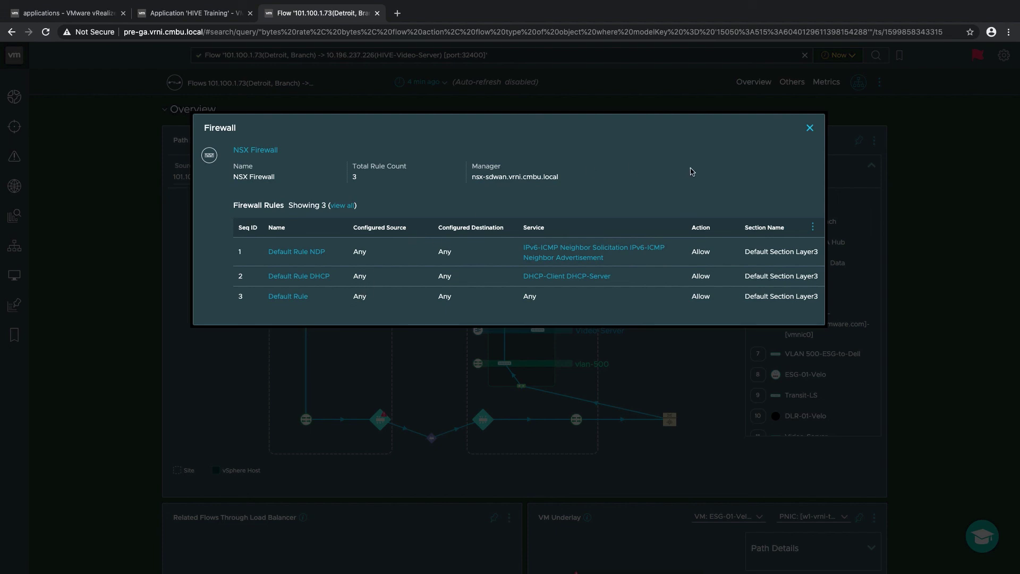
{"action": "left_click", "coordinate": [805, 129]}
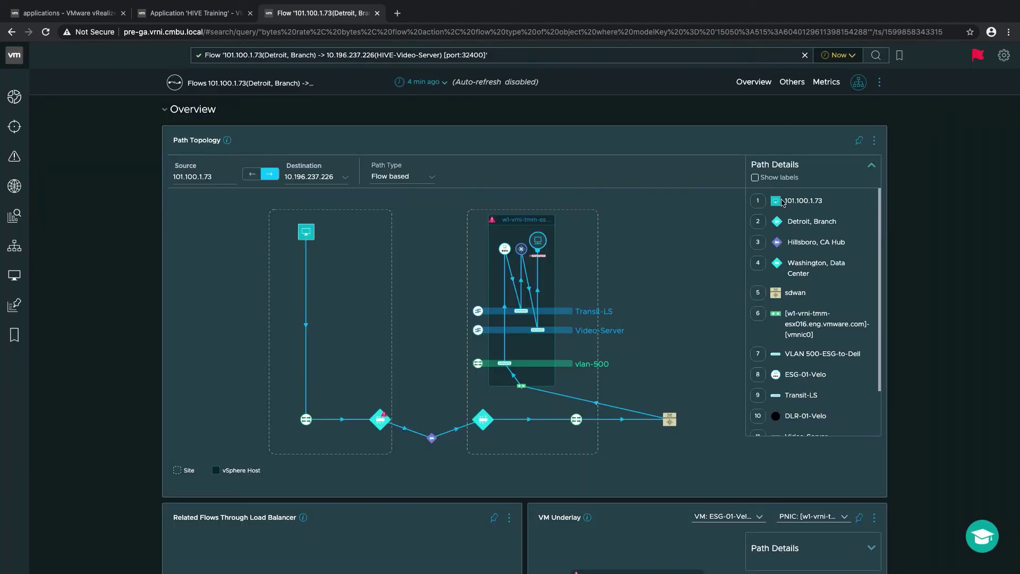
Show numbered labels on the path topology nodes, then scroll down the Path Details list
{"action": "left_click", "coordinate": [755, 178]}
{"action": "scroll", "coordinate": [810, 250], "scroll_direction": "down", "scroll_amount": 2}
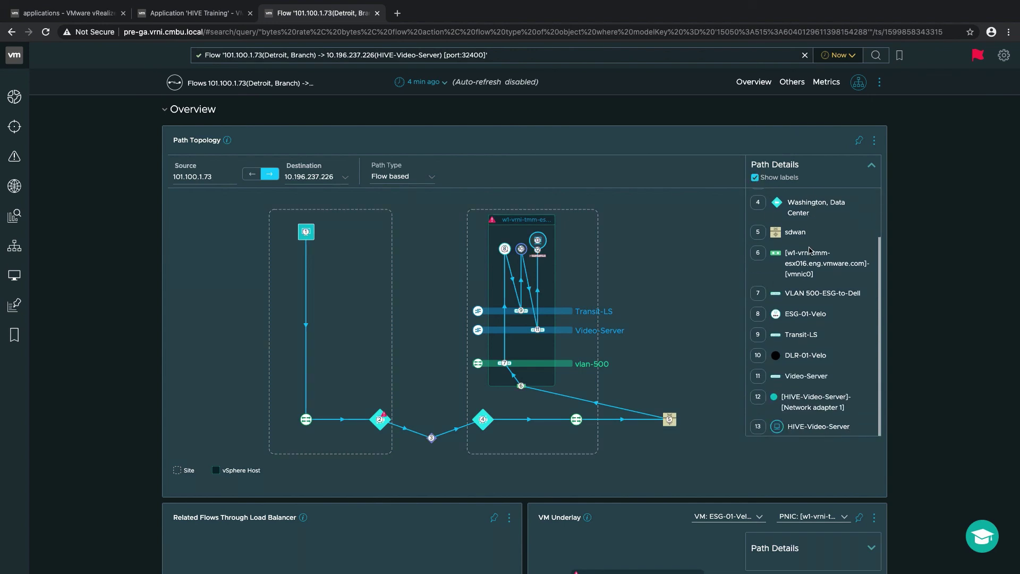
{"action": "scroll", "coordinate": [809, 250], "scroll_direction": "down", "scroll_amount": 1}
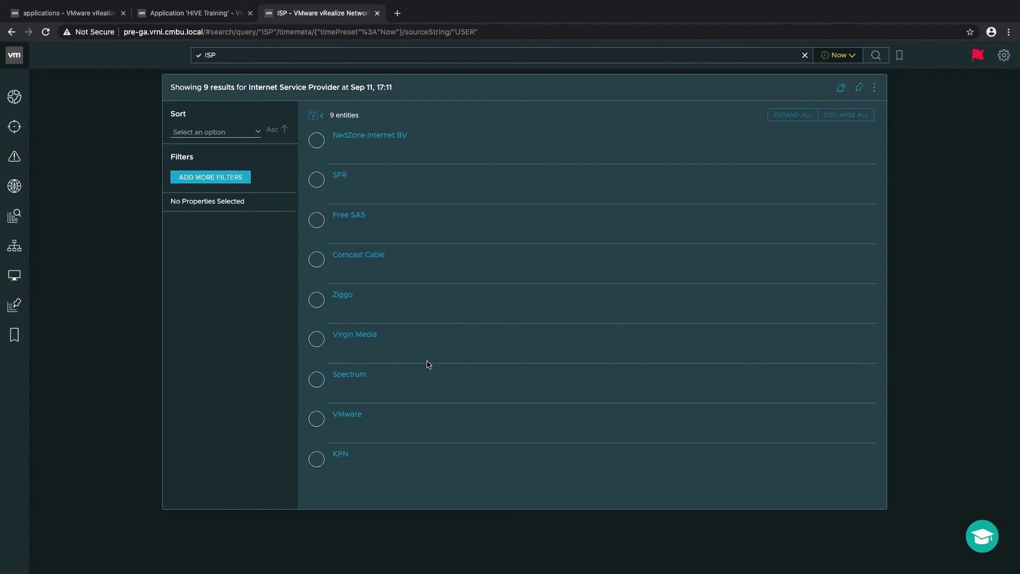
Open Spectrum from the ISP search results to view its Detroit, Branch overview
{"action": "left_click", "coordinate": [357, 380]}
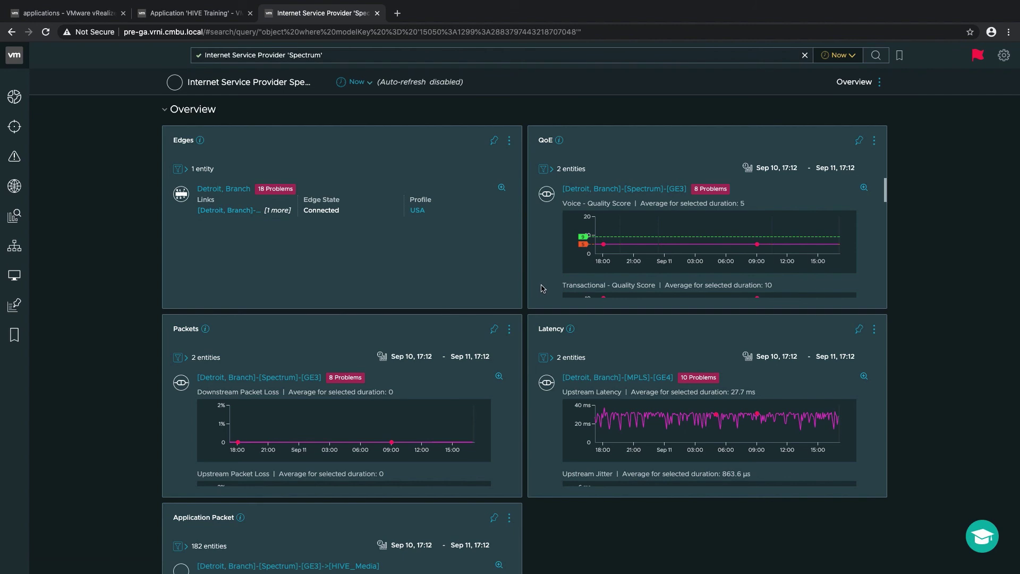
Scroll through the Spectrum QoE, Latency and Packets charts
{"action": "scroll", "coordinate": [539, 266], "scroll_direction": "up", "scroll_amount": 1}
{"action": "scroll", "coordinate": [549, 436], "scroll_direction": "down", "scroll_amount": 1}
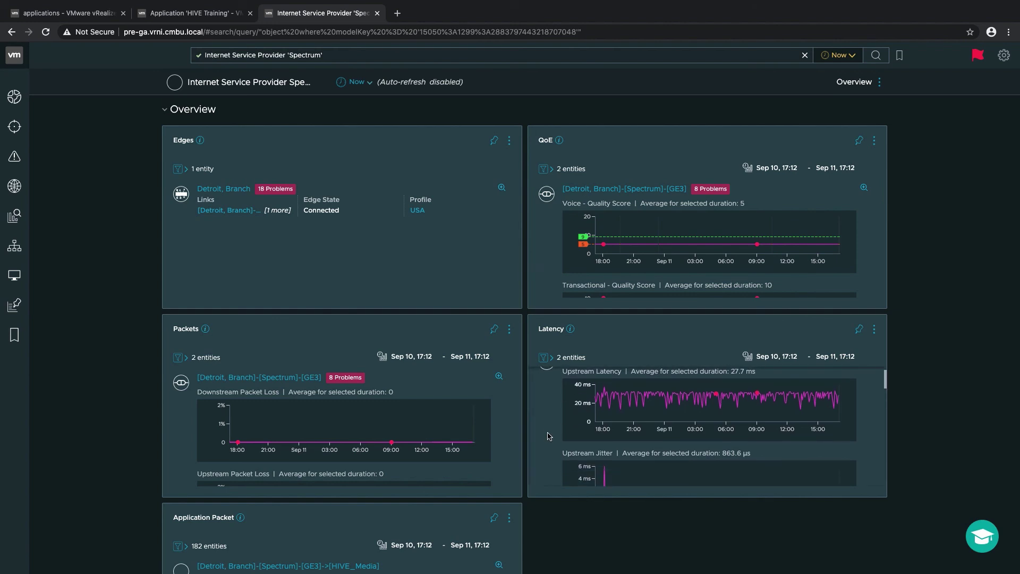
{"action": "scroll", "coordinate": [549, 436], "scroll_direction": "down", "scroll_amount": 5}
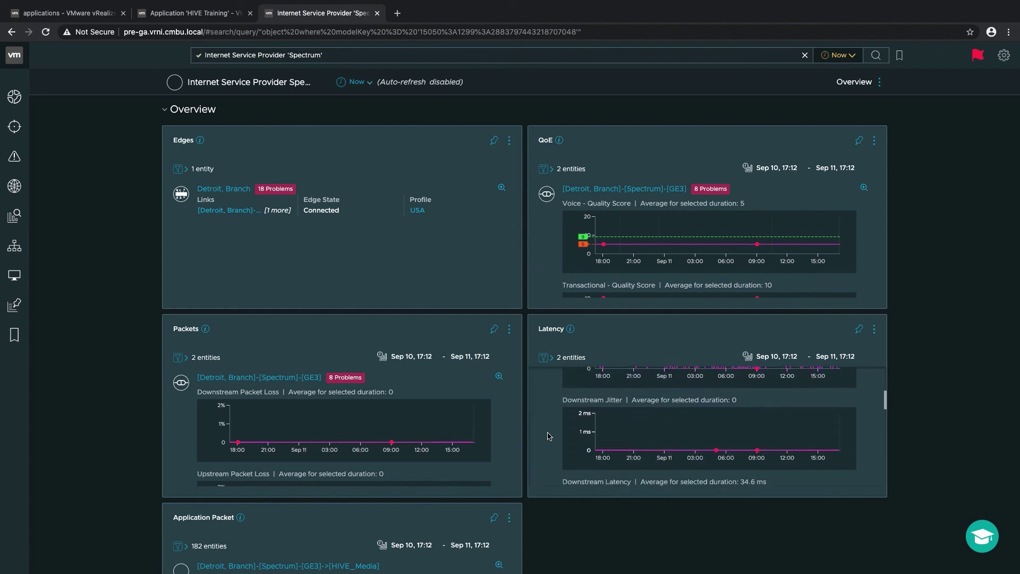
{"action": "scroll", "coordinate": [549, 436], "scroll_direction": "down", "scroll_amount": 4}
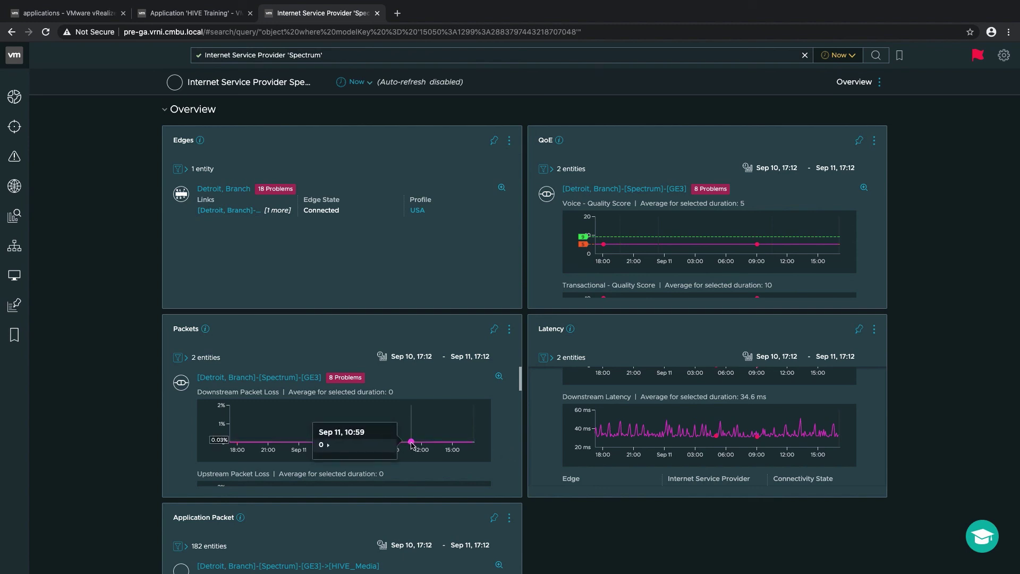
{"action": "scroll", "coordinate": [445, 443], "scroll_direction": "down", "scroll_amount": 1}
{"action": "scroll", "coordinate": [445, 442], "scroll_direction": "down", "scroll_amount": 3}
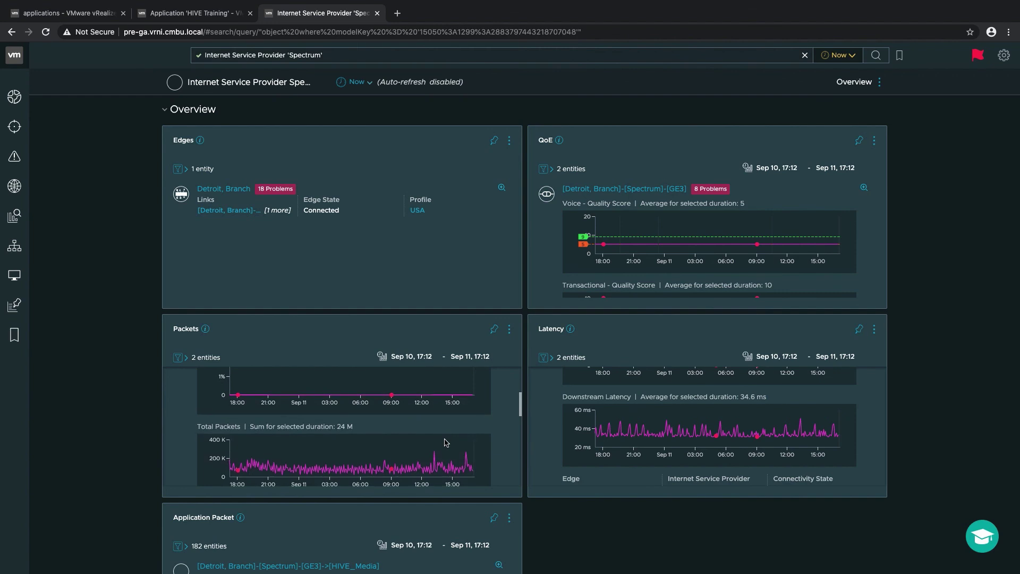
{"action": "scroll", "coordinate": [445, 442], "scroll_direction": "down", "scroll_amount": 4}
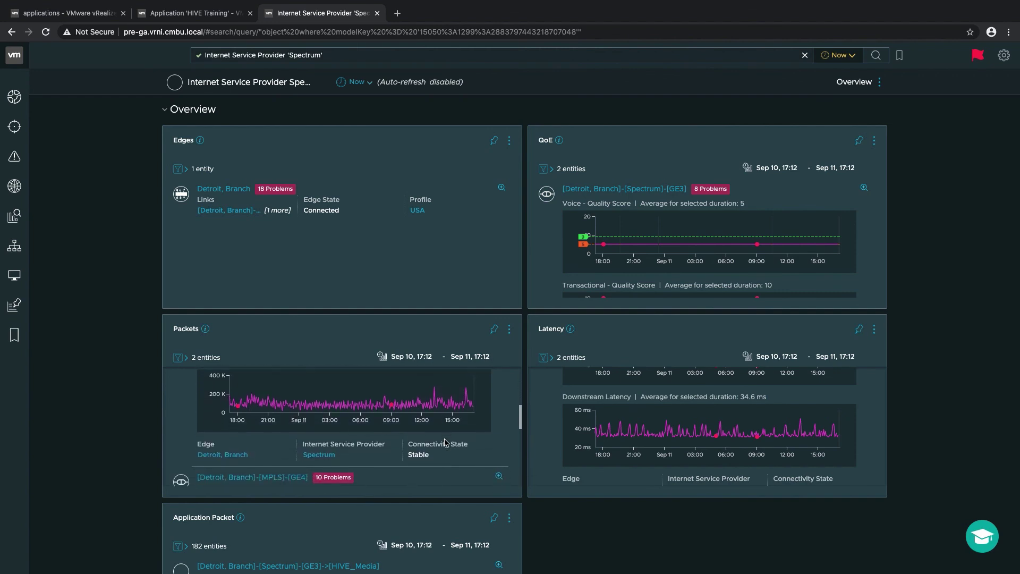
{"action": "scroll", "coordinate": [533, 532], "scroll_direction": "down", "scroll_amount": 4}
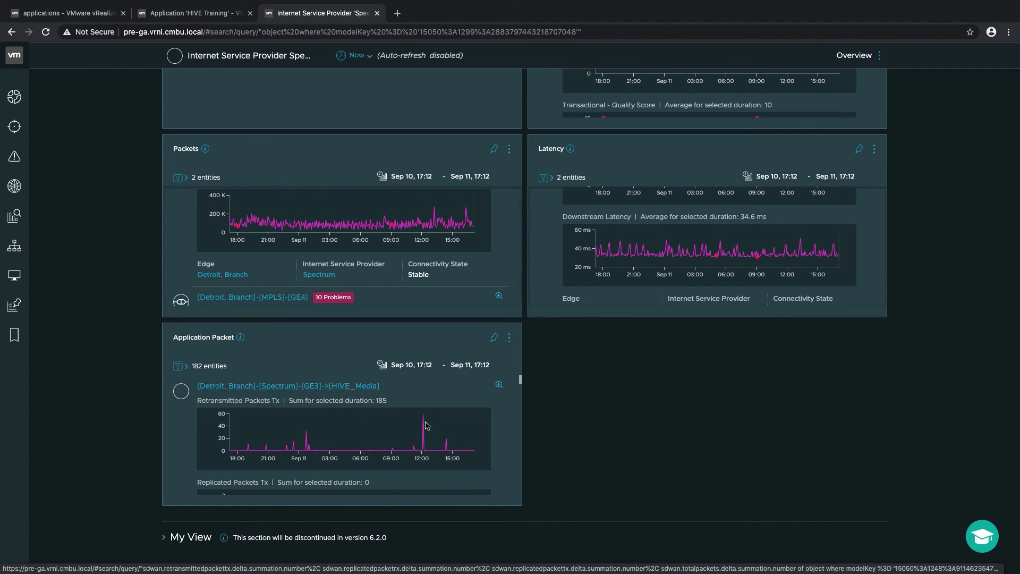
Scroll the Application Packet charts and the 'vRNI Field Demo' enterprise overview's events and edges
{"action": "mouse_move", "coordinate": [424, 430]}
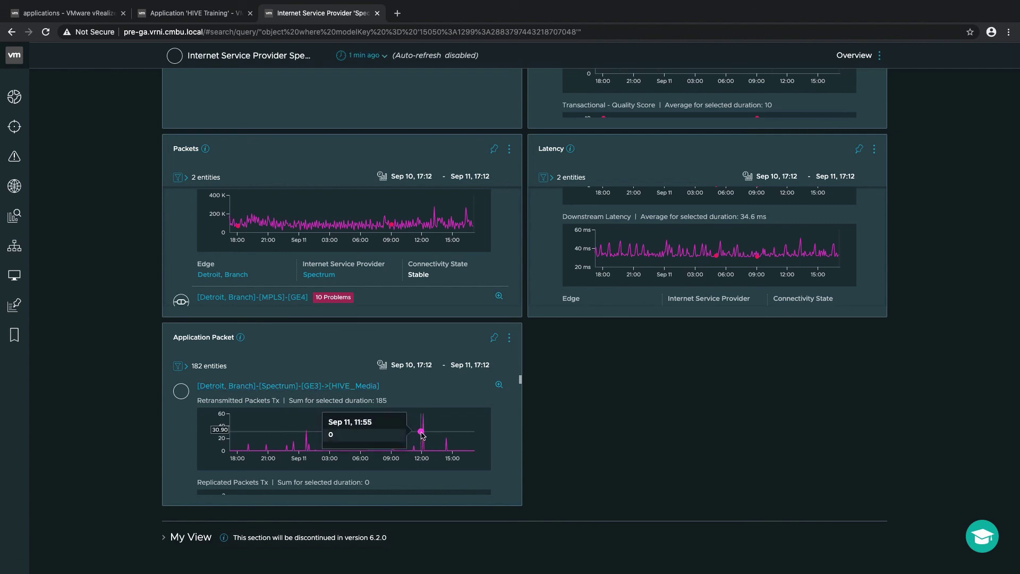
{"action": "scroll", "coordinate": [423, 435], "scroll_direction": "down", "scroll_amount": 5}
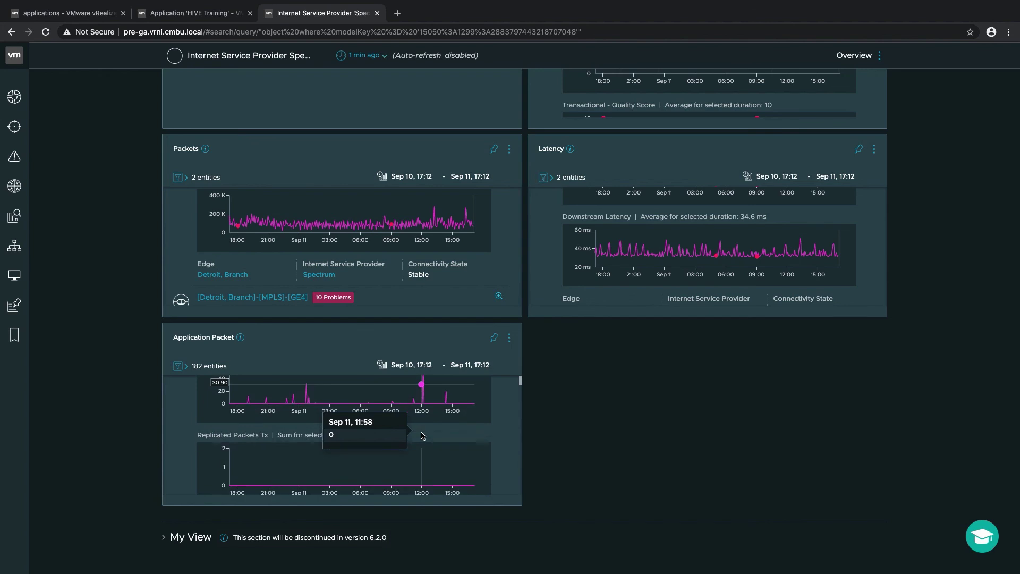
{"action": "scroll", "coordinate": [422, 435], "scroll_direction": "down", "scroll_amount": 1}
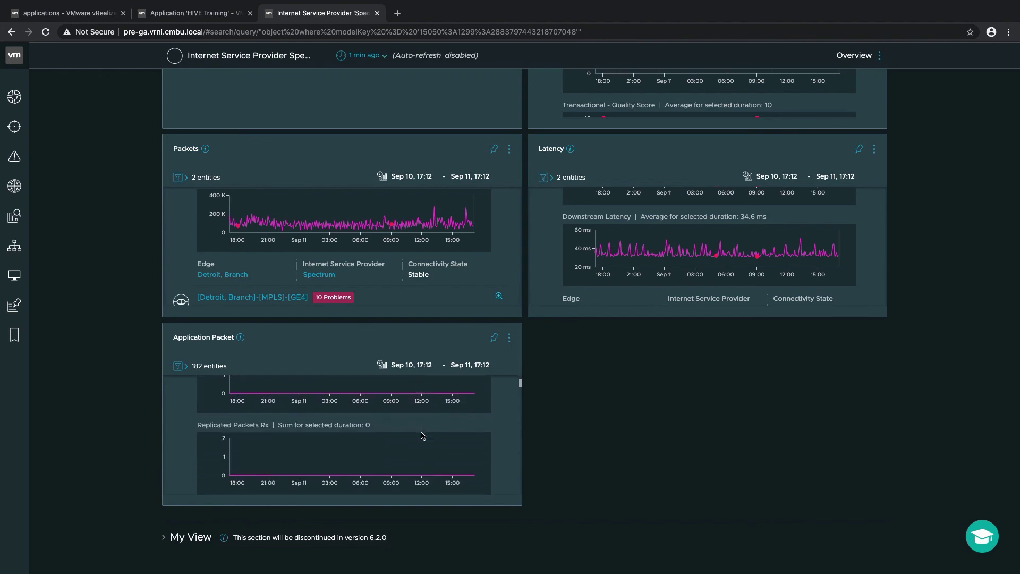
{"action": "scroll", "coordinate": [422, 436], "scroll_direction": "down", "scroll_amount": 3}
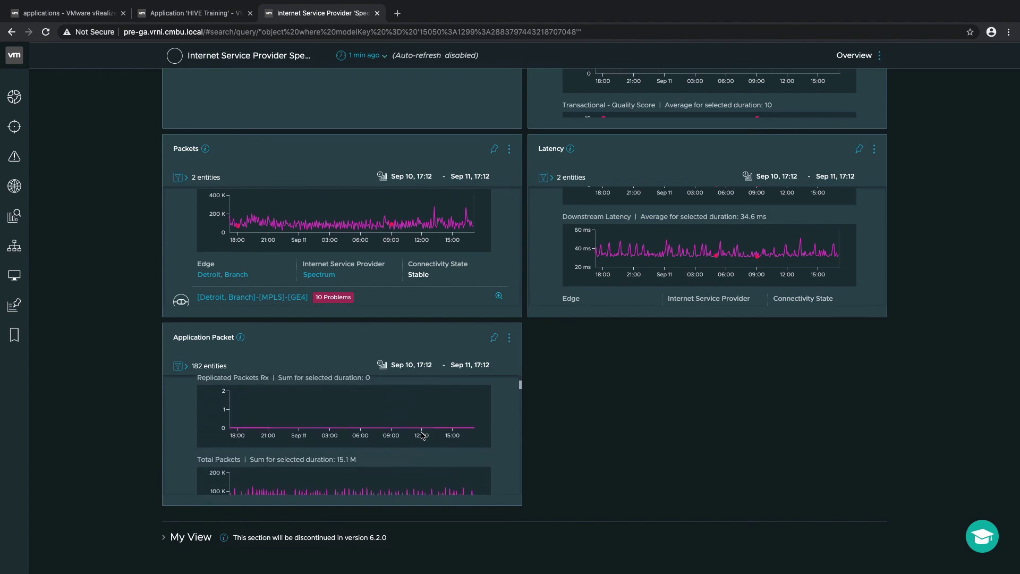
{"action": "scroll", "coordinate": [422, 436], "scroll_direction": "down", "scroll_amount": 1}
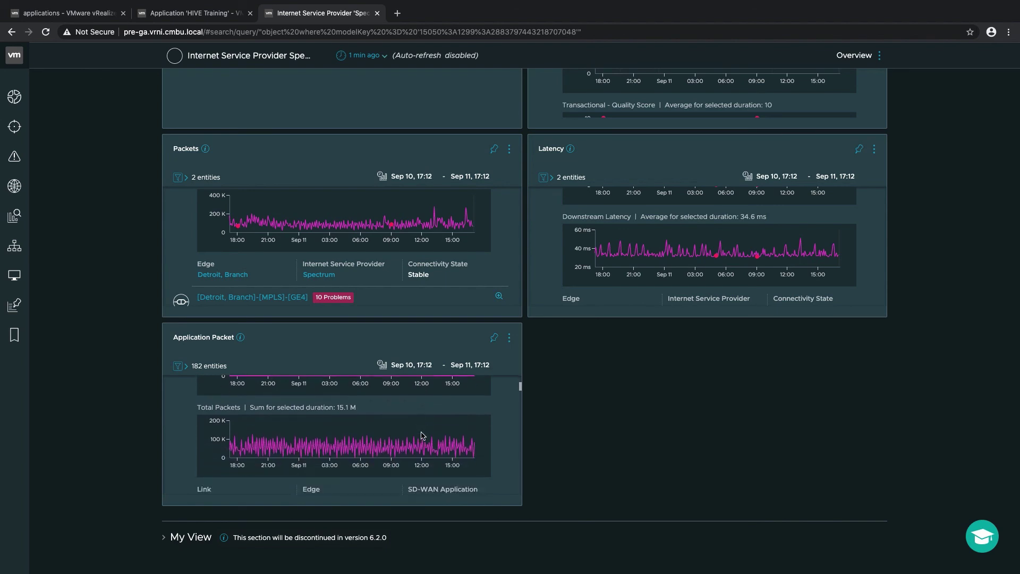
{"action": "scroll", "coordinate": [423, 436], "scroll_direction": "down", "scroll_amount": 1}
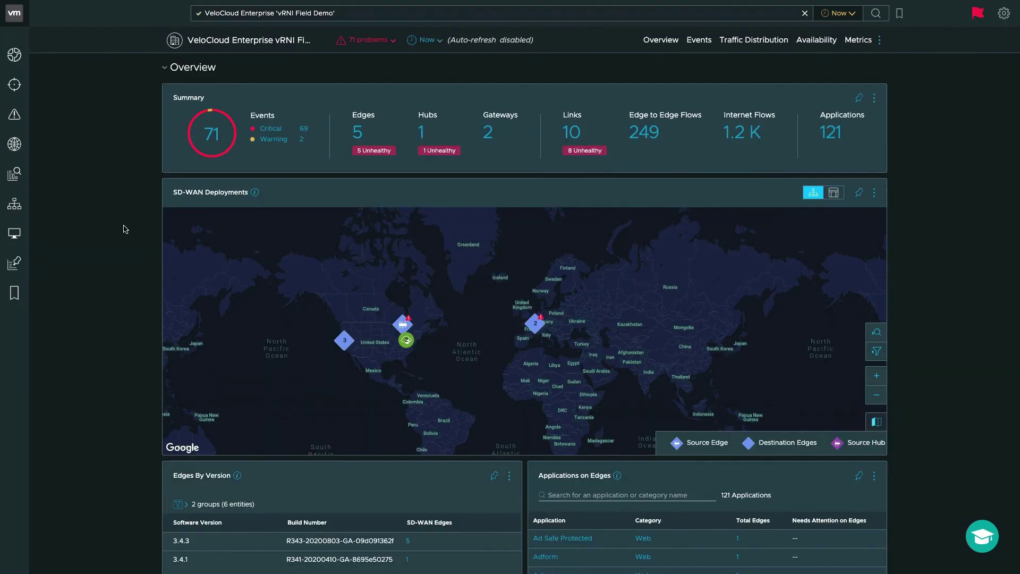